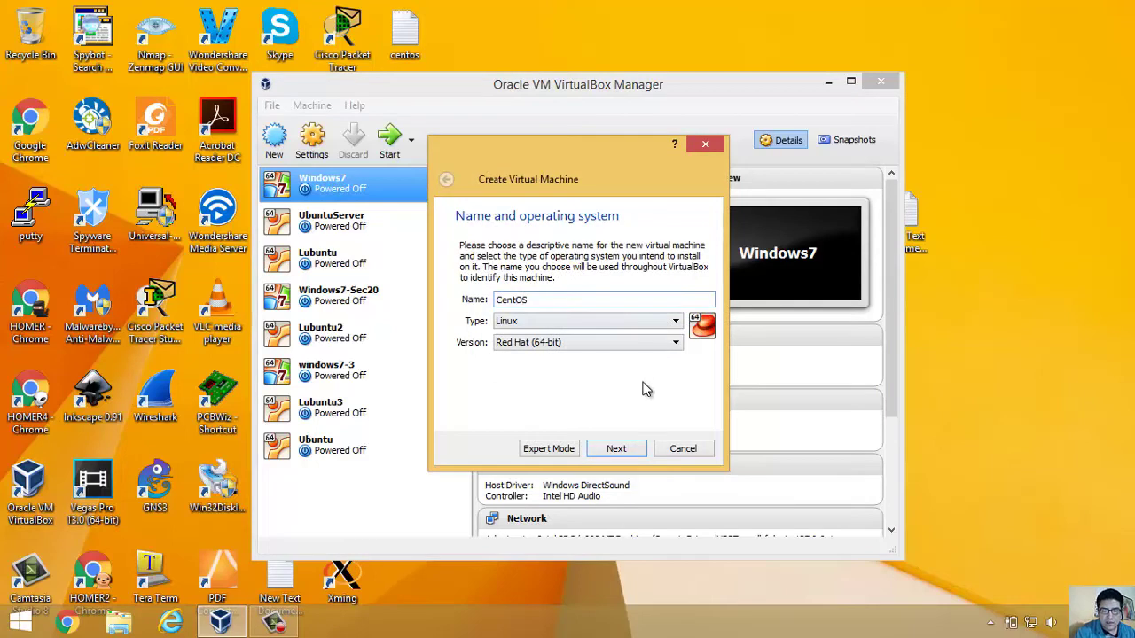
# Step: Give the new CentOS Red Hat (64-bit) machine 1024 MB of memory and a new virtual hard disk
pyautogui.click(616, 448)
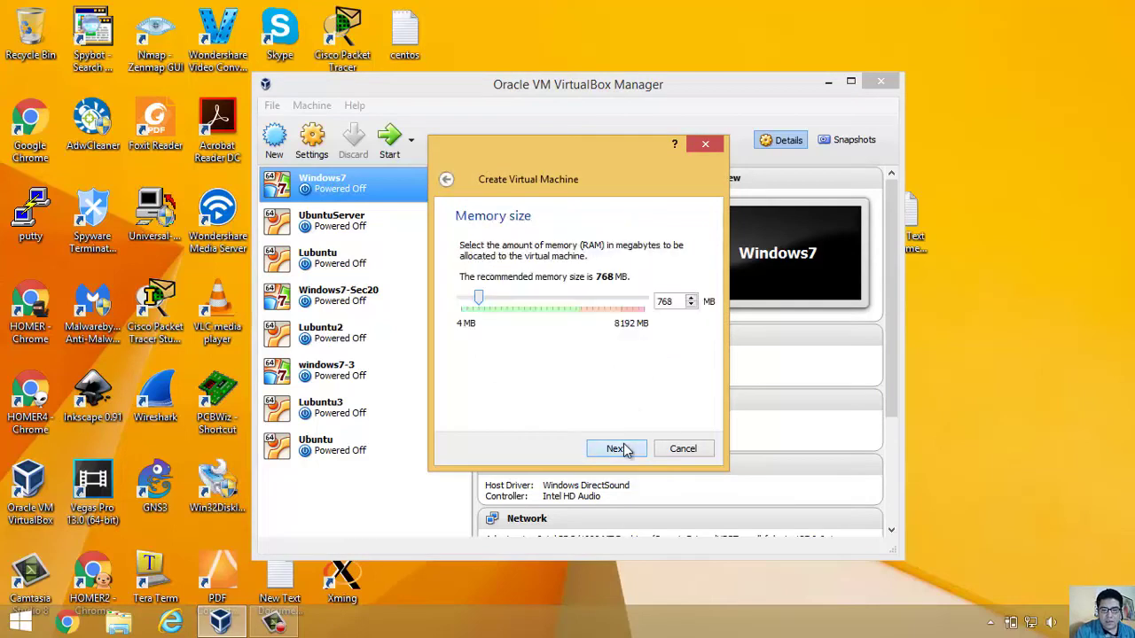
pyautogui.moveTo(677, 303); pyautogui.dragTo(628, 307)
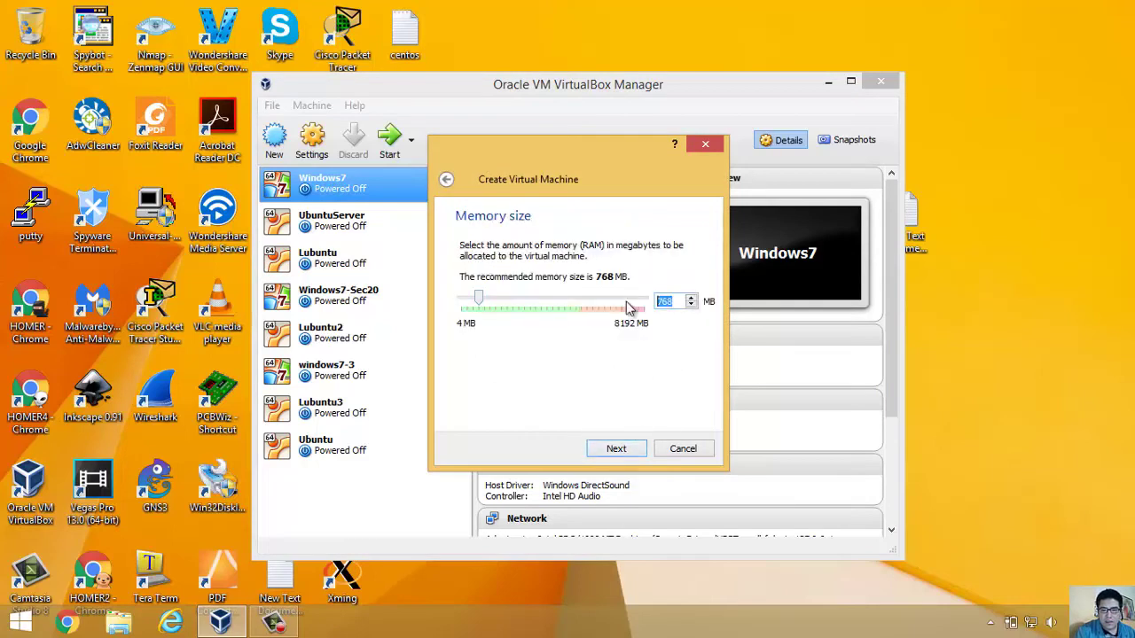
pyautogui.write('1024')
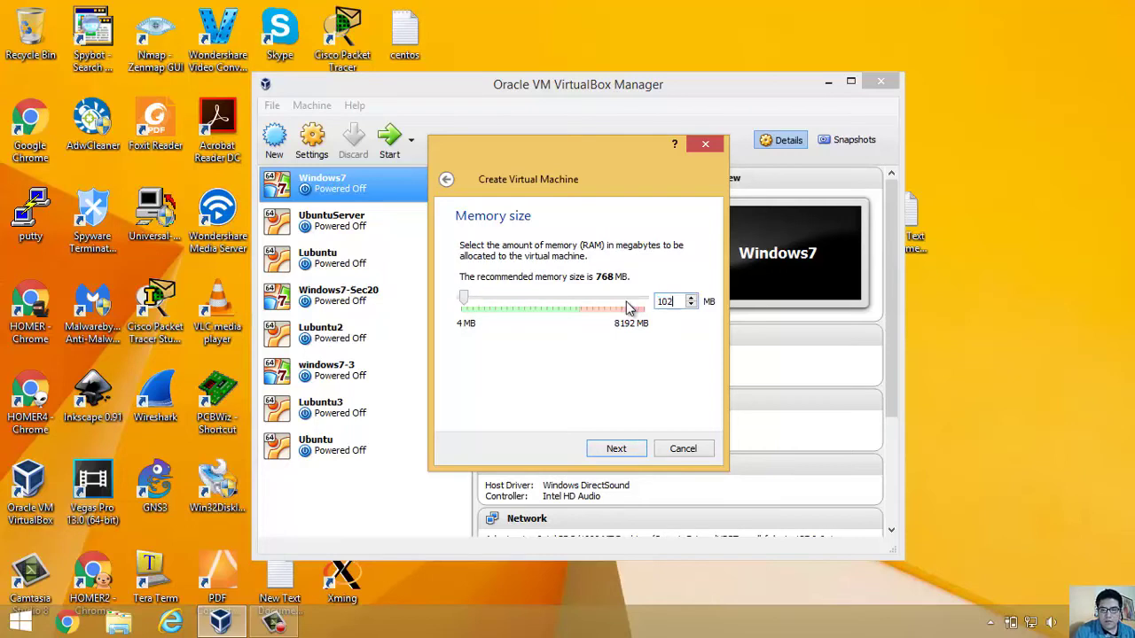
pyautogui.click(616, 448)
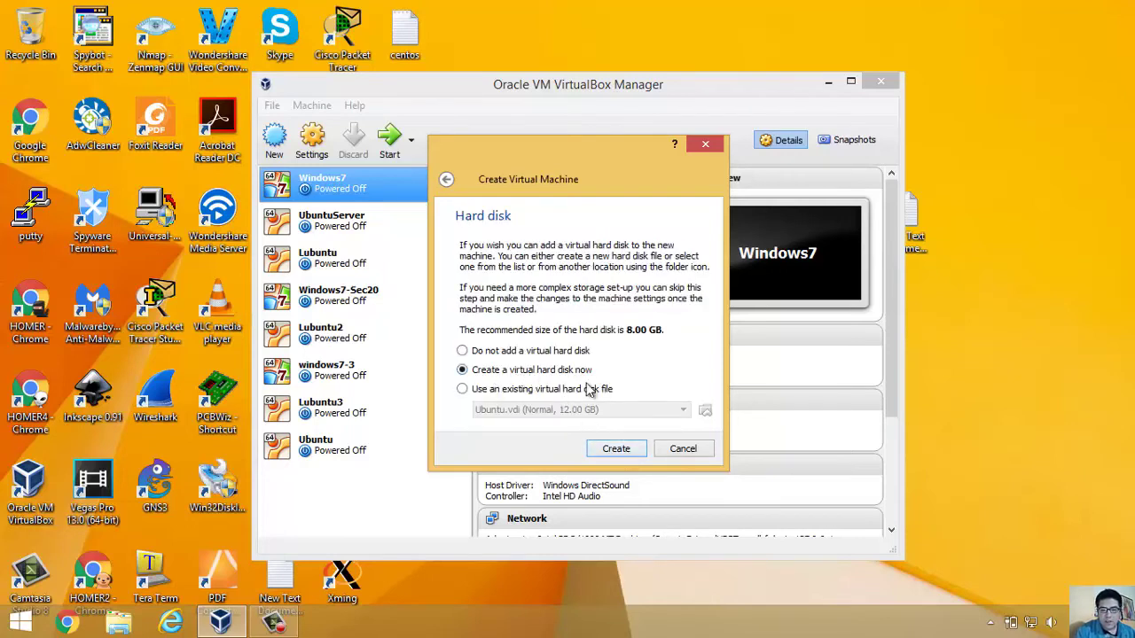
pyautogui.click(632, 454)
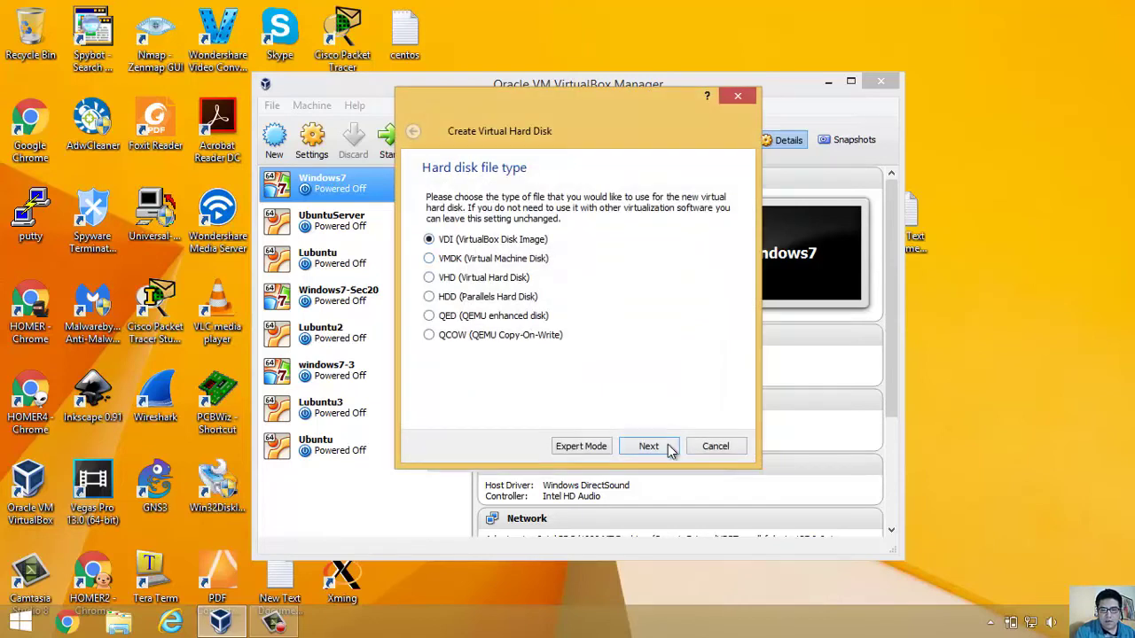
# Step: Create a fixed-size 20 GB VDI hard disk for the CentOS machine
pyautogui.click(652, 448)
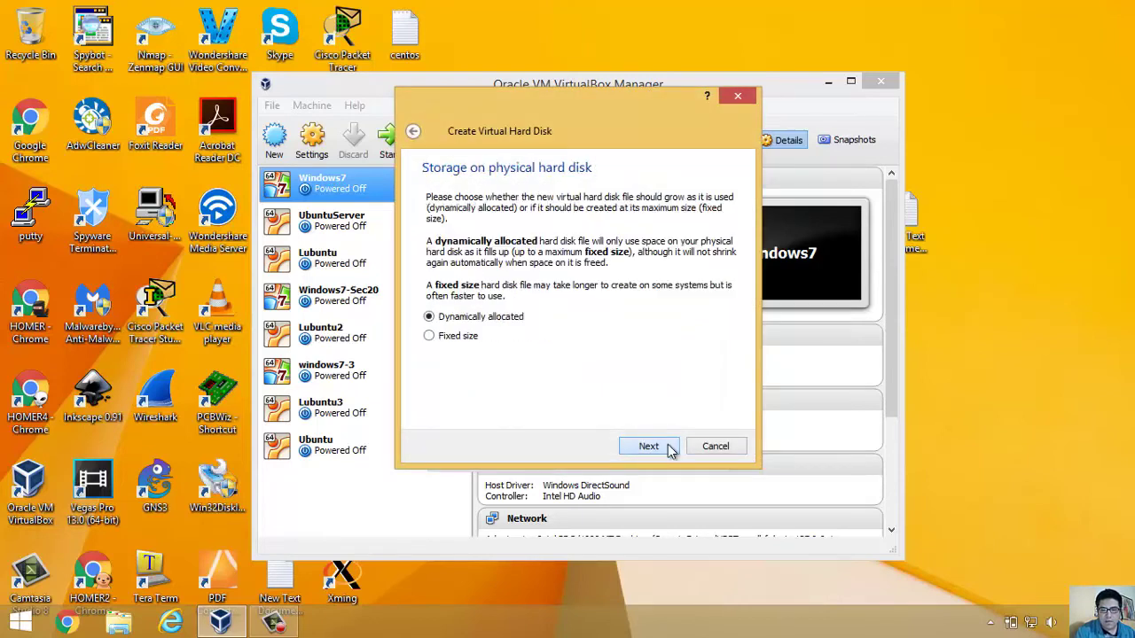
pyautogui.click(430, 336)
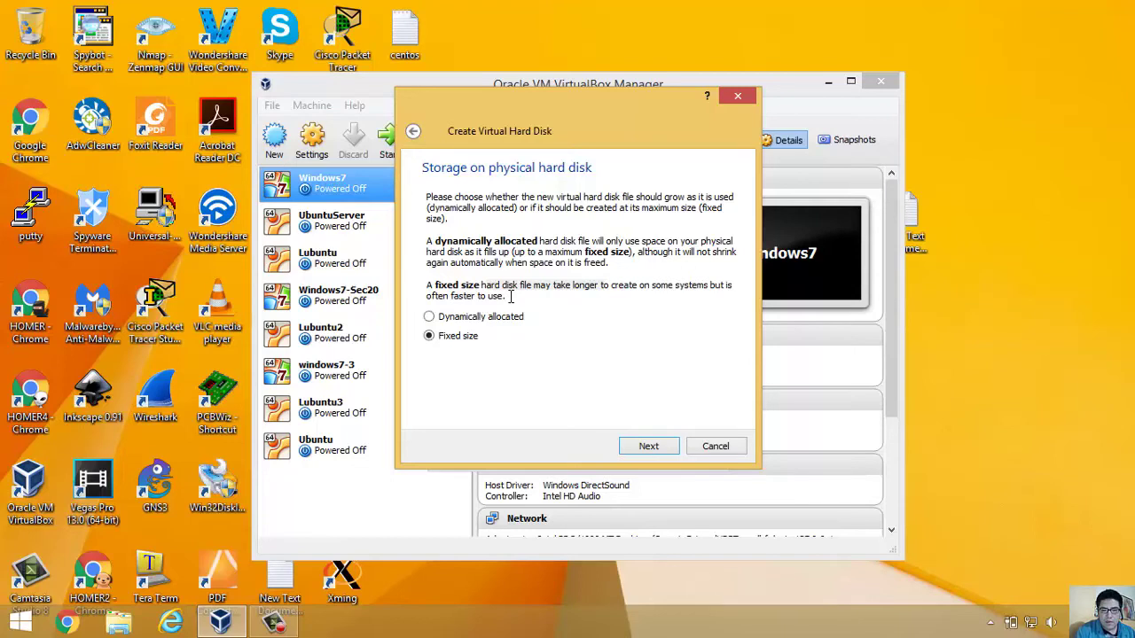
pyautogui.click(648, 447)
pyautogui.click(715, 289)
pyautogui.write('20.00 GB')
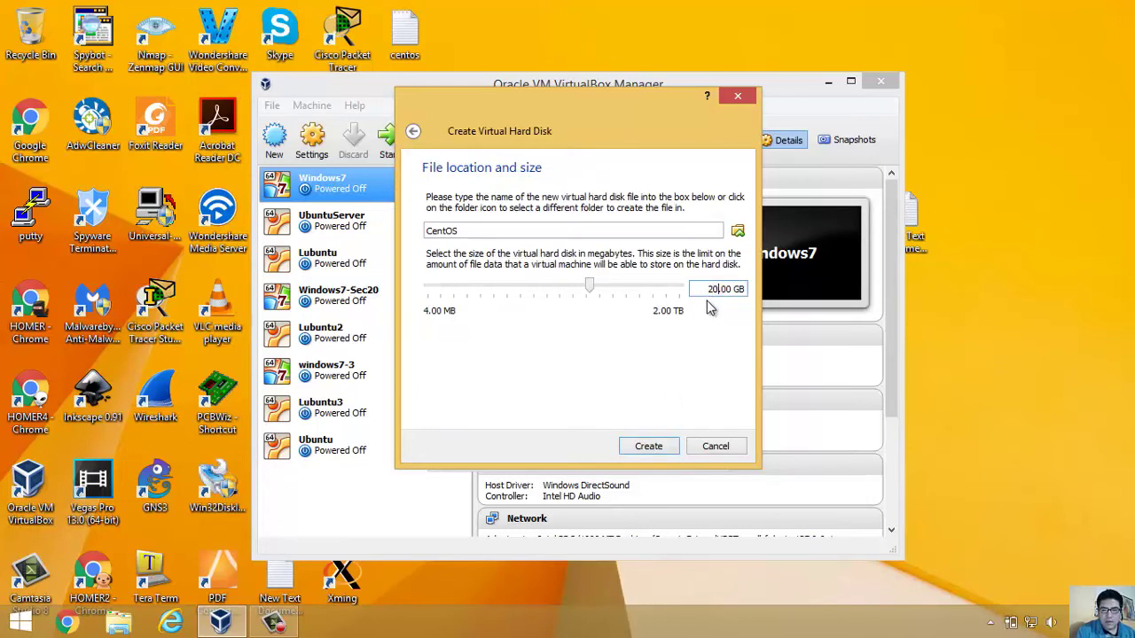
pyautogui.click(648, 446)
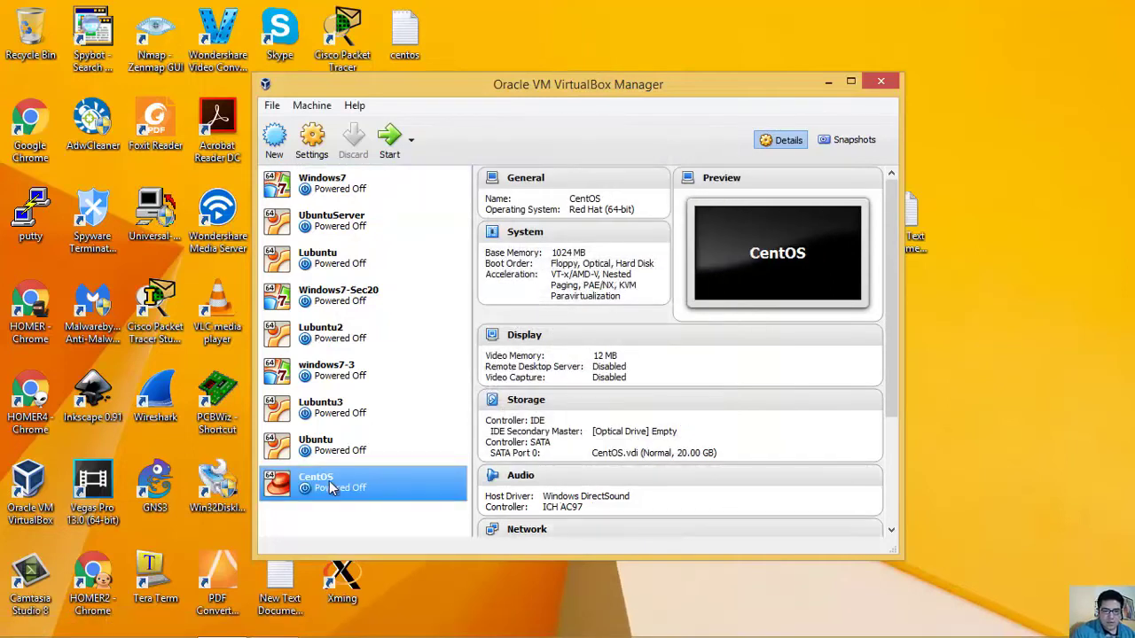
# Step: Load the CentOS-7-x86_64-DVD-1503-01 ISO into the machine's empty IDE optical drive
pyautogui.click(324, 153)
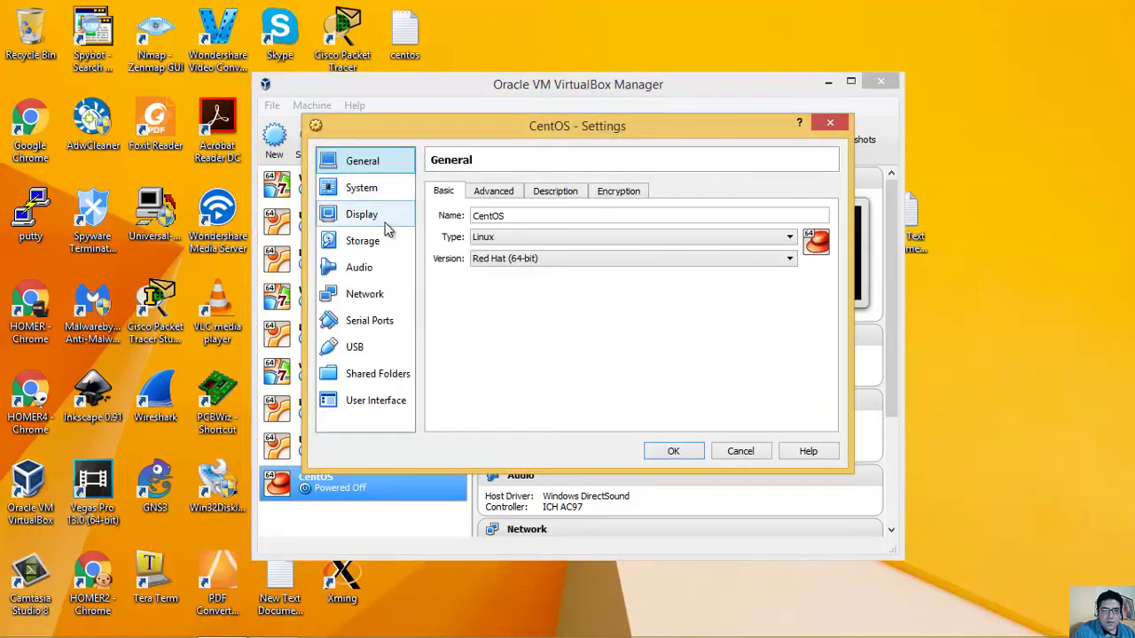
pyautogui.click(387, 242)
pyautogui.click(479, 227)
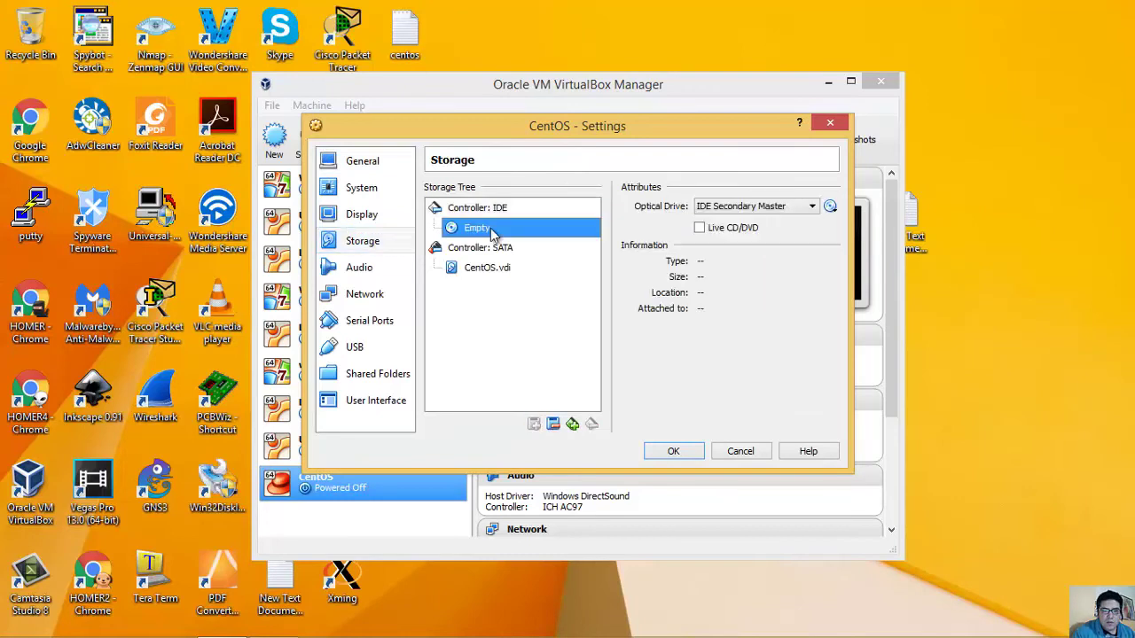
pyautogui.click(831, 207)
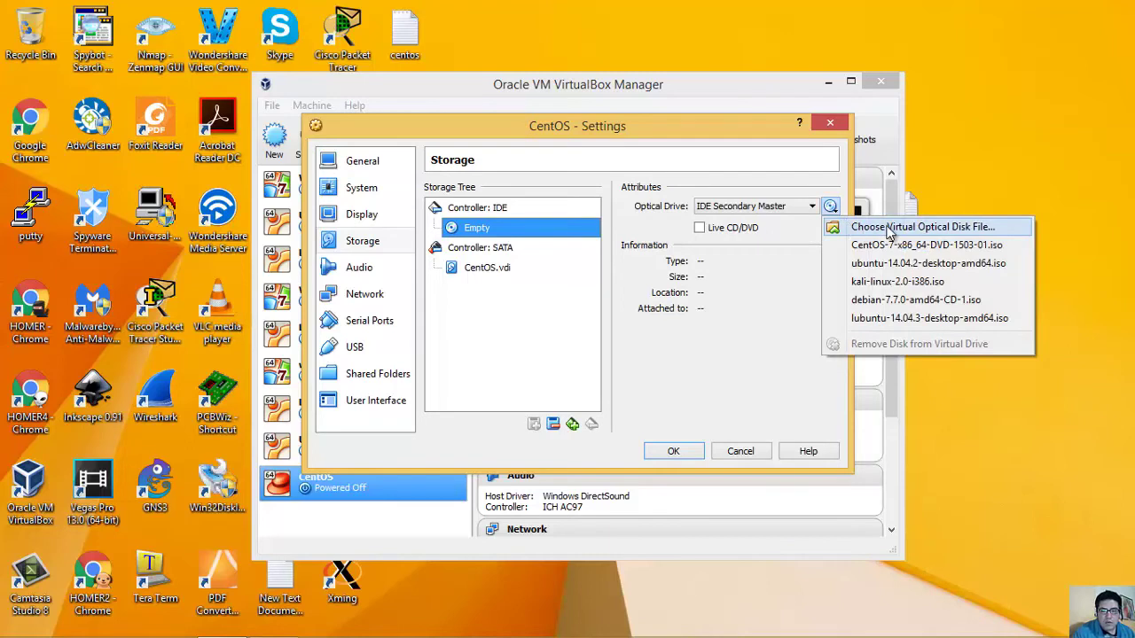
pyautogui.click(890, 228)
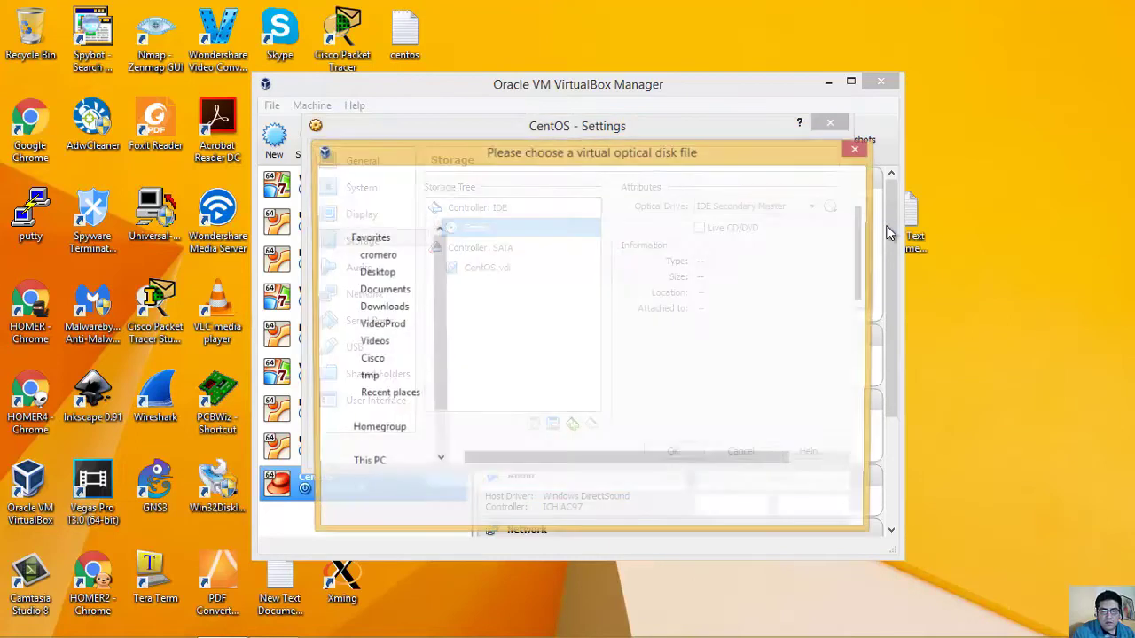
pyautogui.click(532, 262)
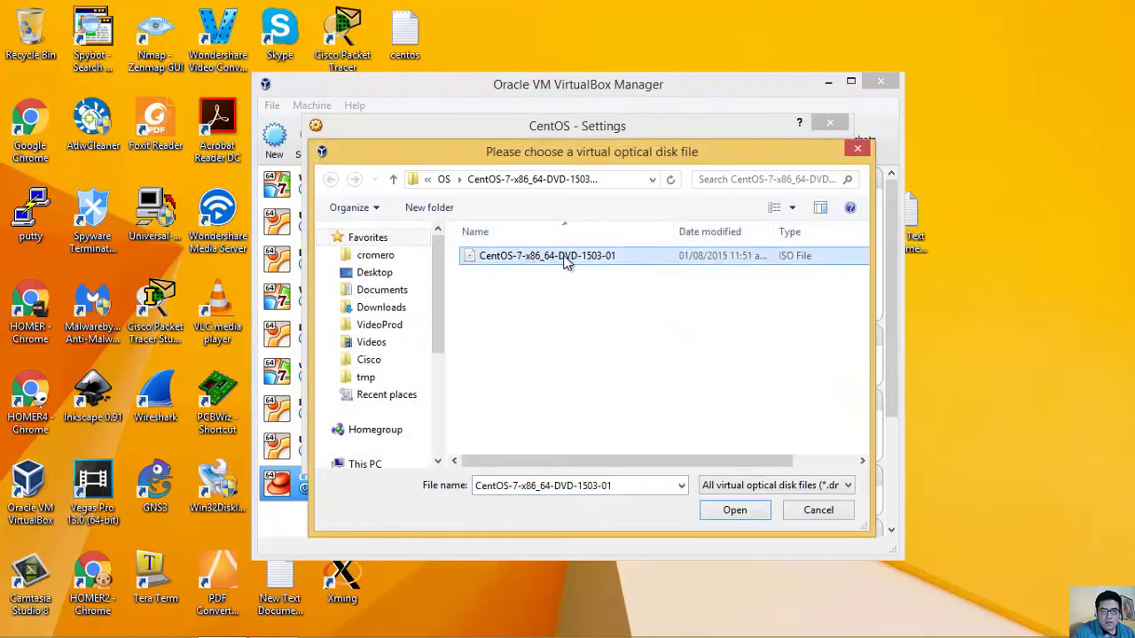
pyautogui.doubleClick(535, 259)
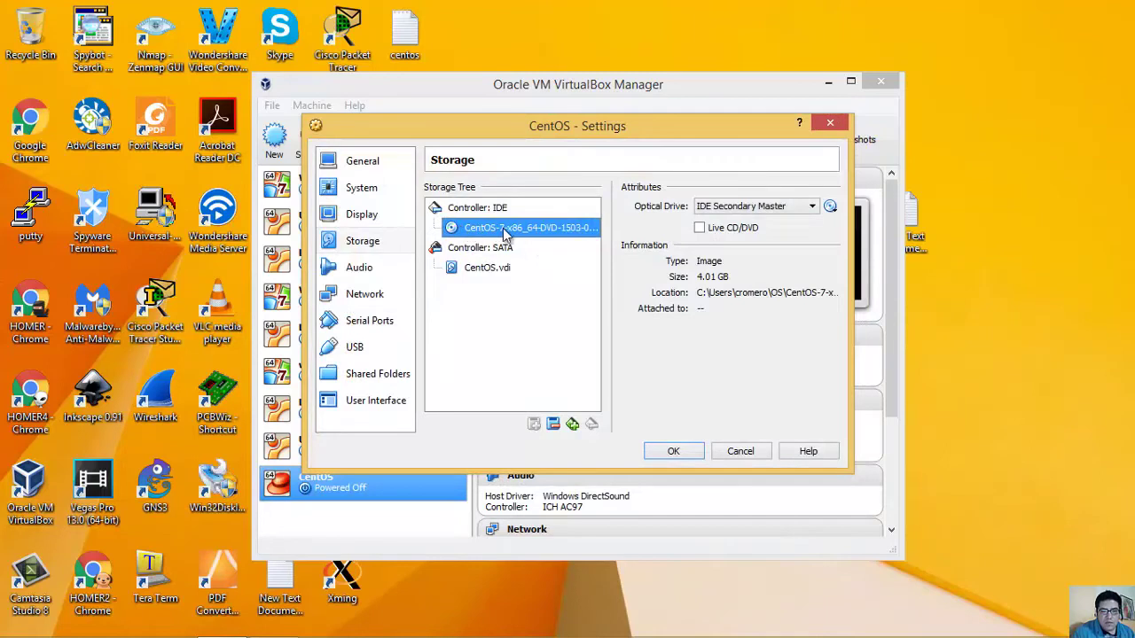
# Step: Bridge the network adapter to the Realtek PCIe GBE Family Controller, save, and start the machine
pyautogui.click(374, 302)
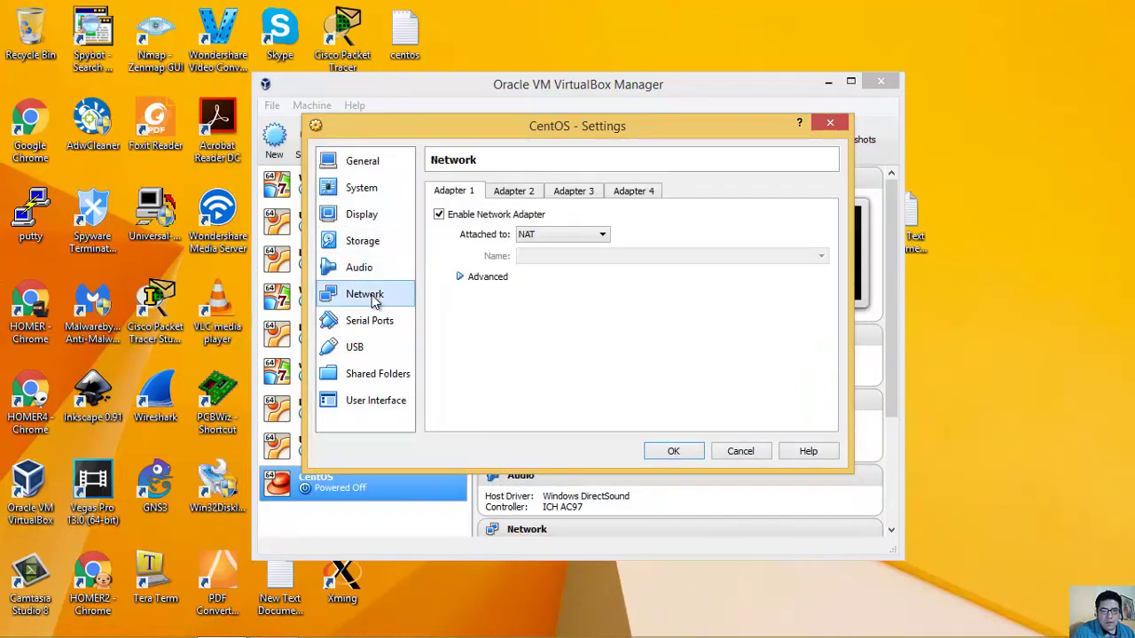
pyautogui.click(589, 236)
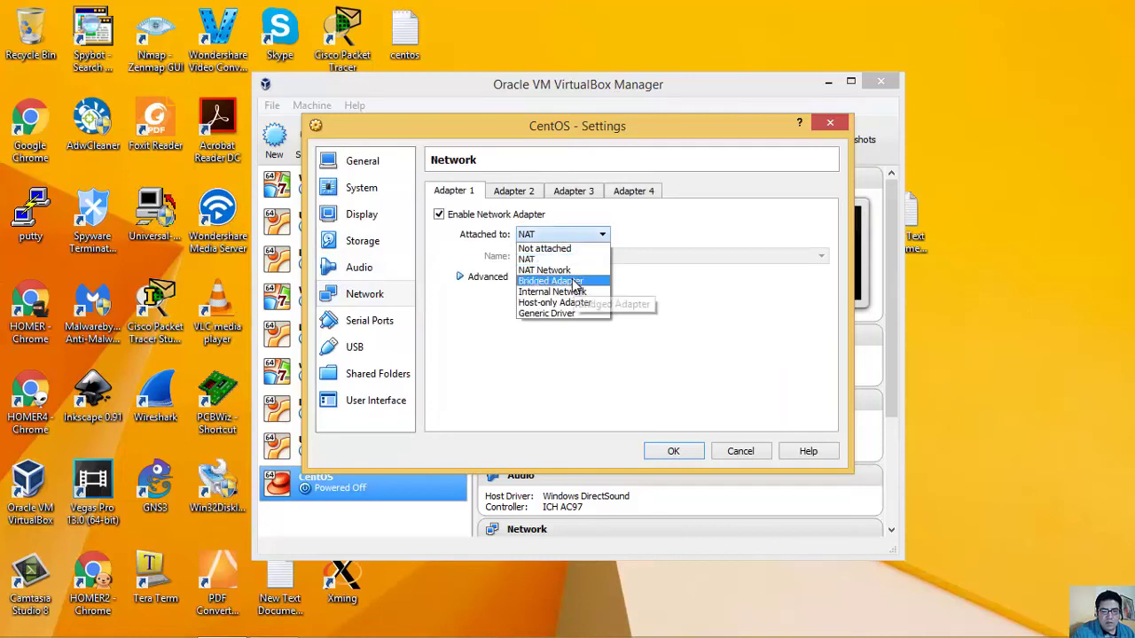
pyautogui.click(572, 281)
pyautogui.click(575, 257)
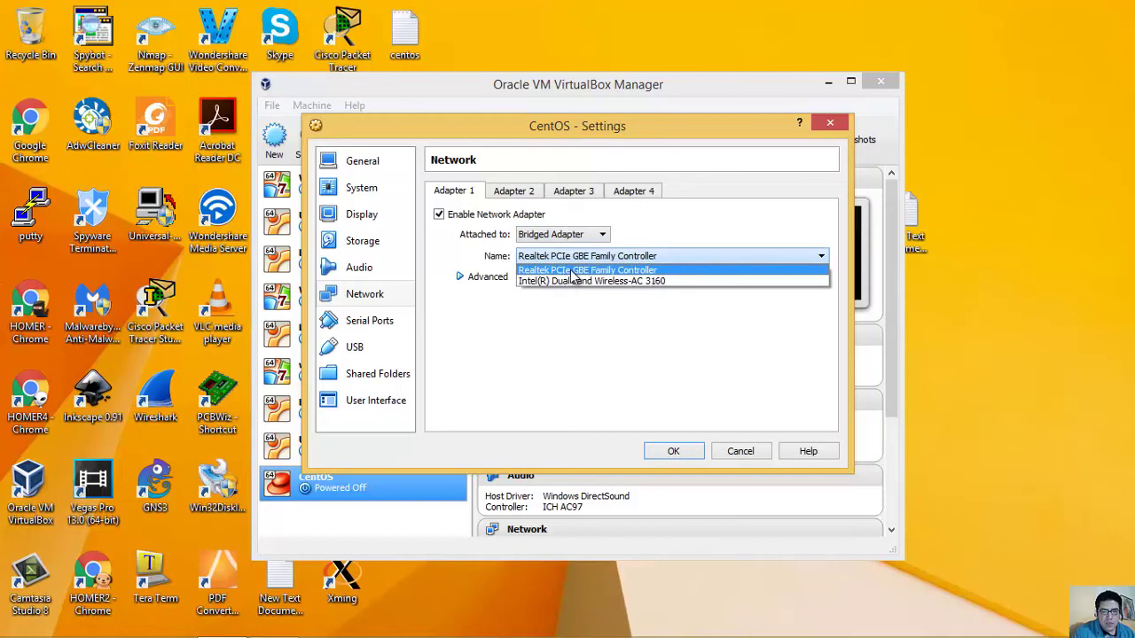
pyautogui.click(569, 269)
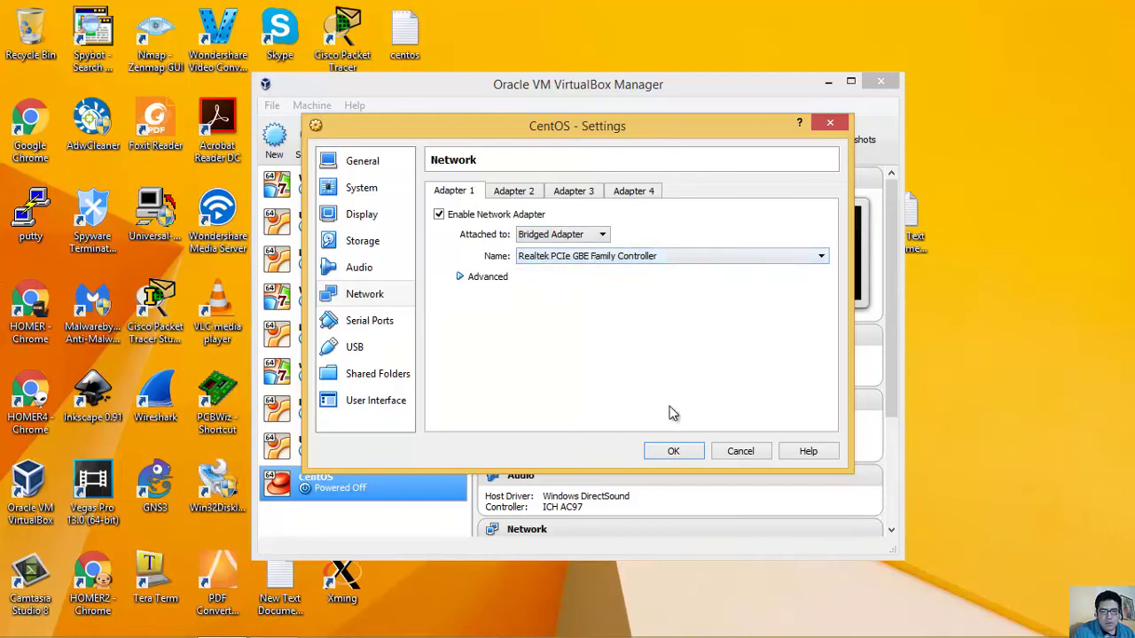
pyautogui.click(672, 453)
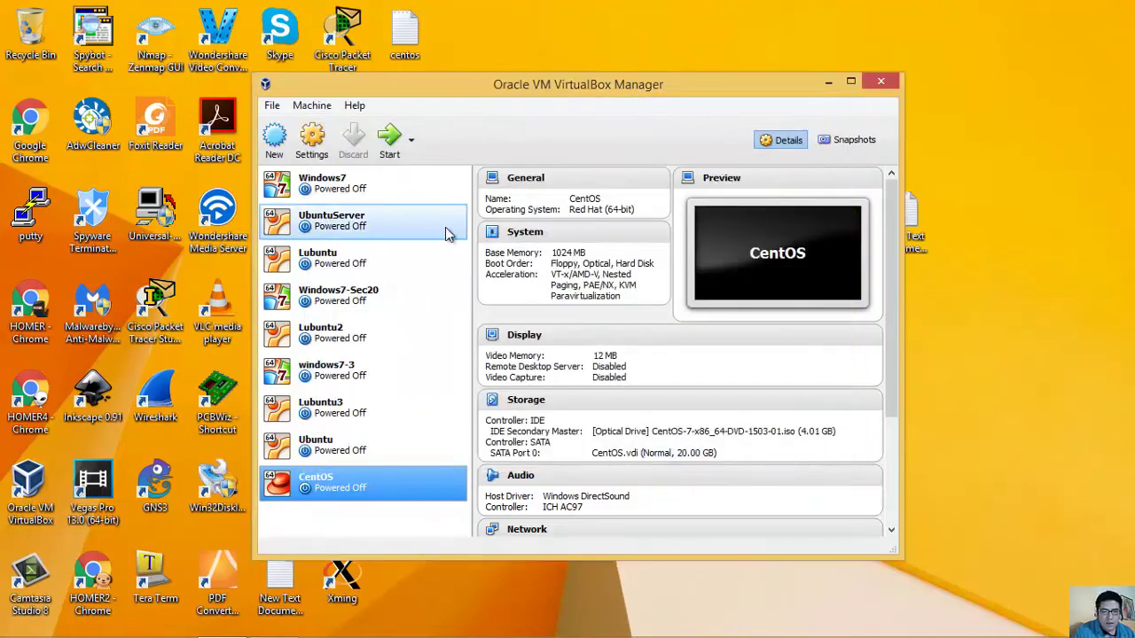
pyautogui.click(390, 146)
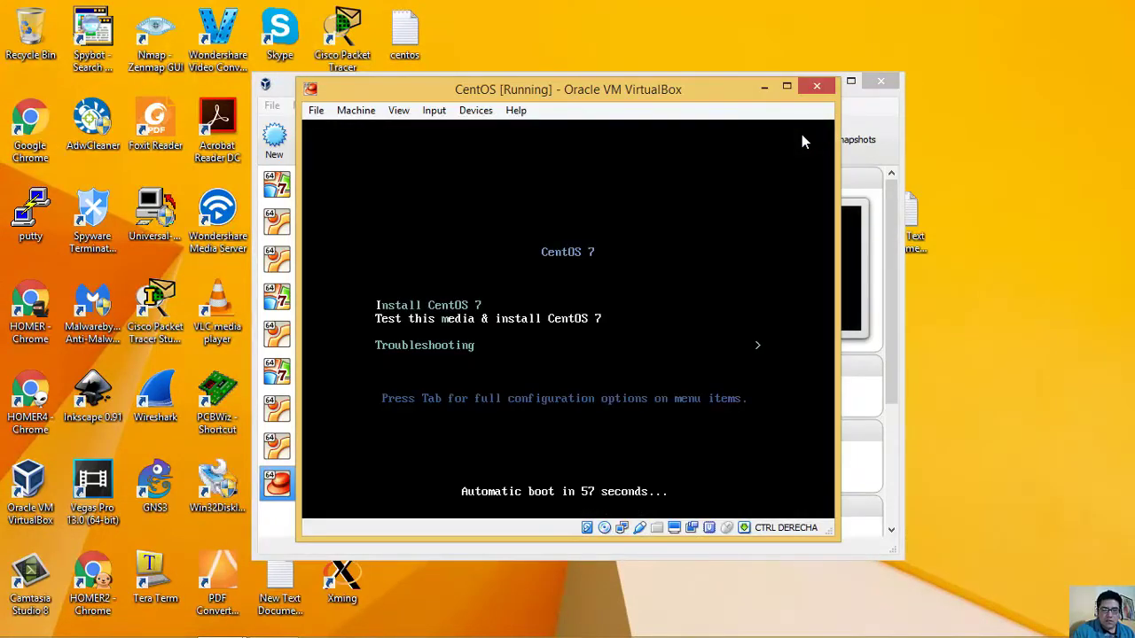
# Step: Boot Install CentOS 7 and continue with English (United States) as the installation language
pyautogui.press('Up')
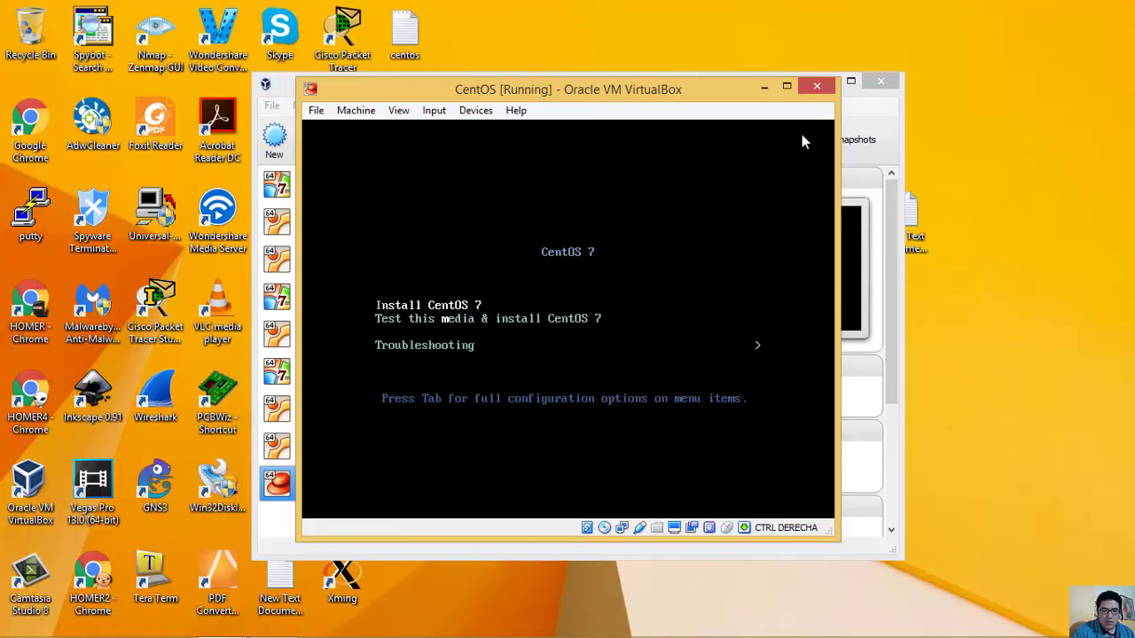
pyautogui.press('Return')
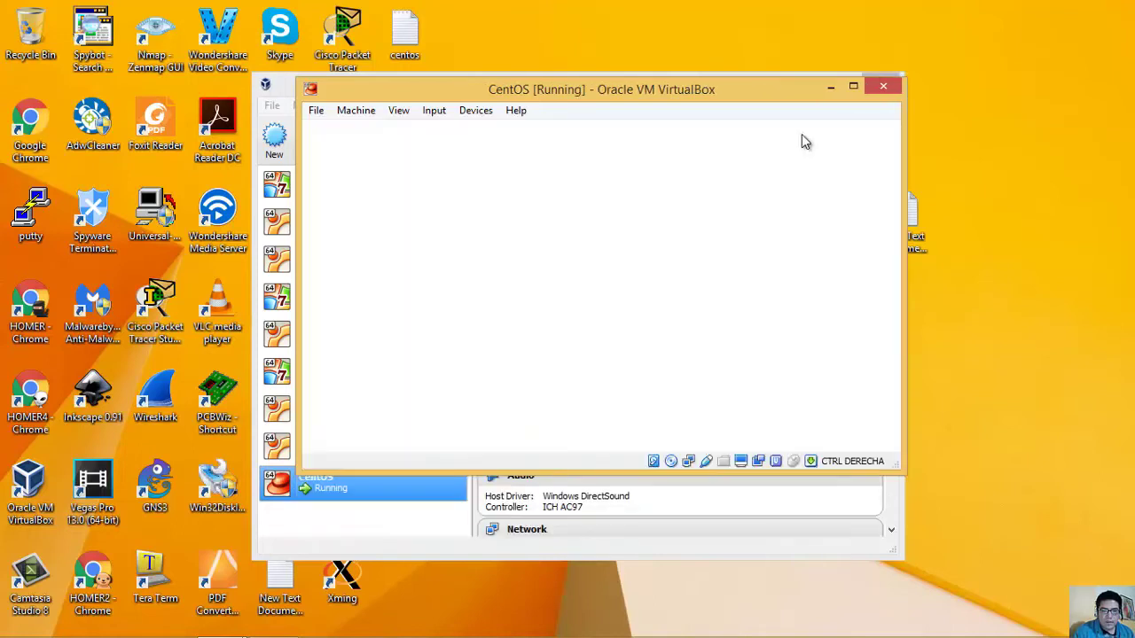
pyautogui.click(872, 139)
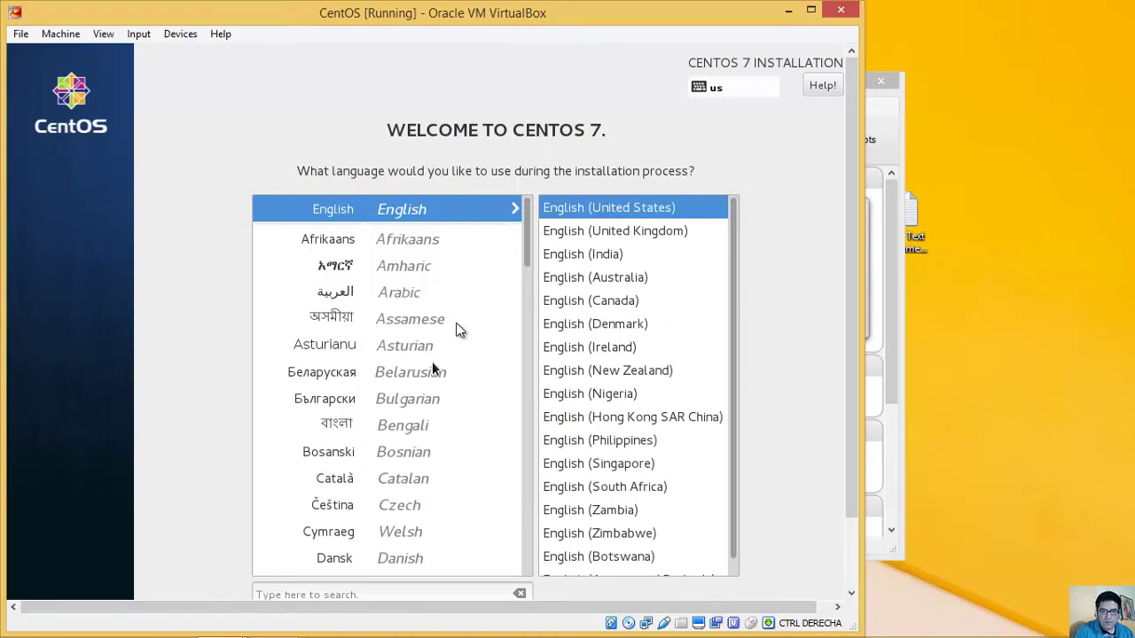
pyautogui.scroll(-2, 459, 329)
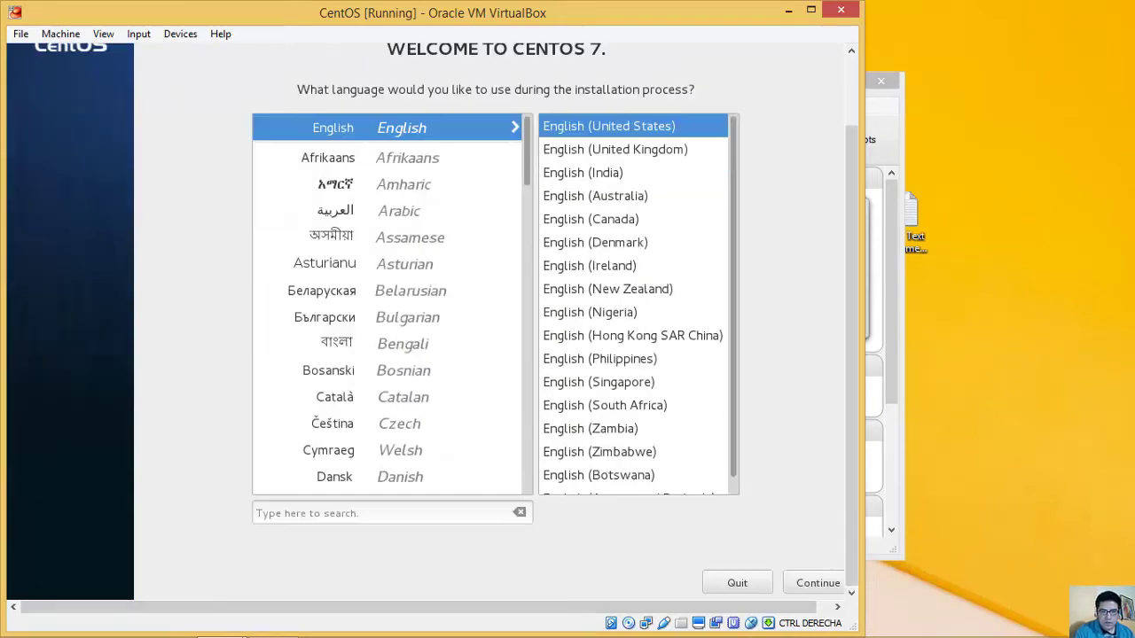
pyautogui.click(810, 585)
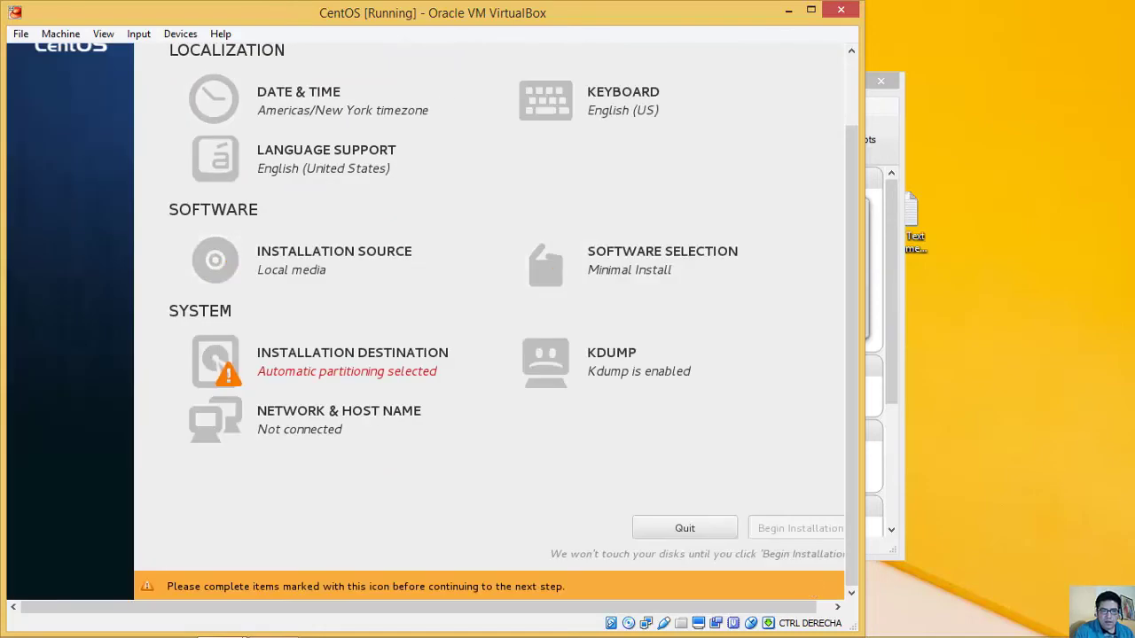
# Step: Set the timezone to Americas/Lima by picking Peru on the Date & Time map
pyautogui.click(296, 109)
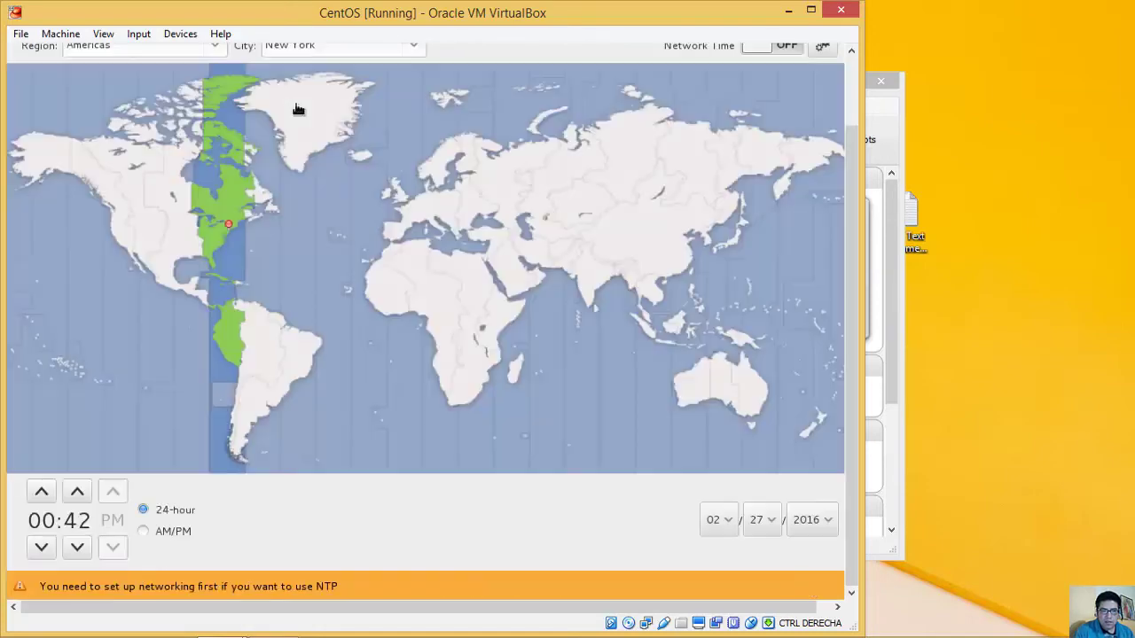
pyautogui.click(222, 347)
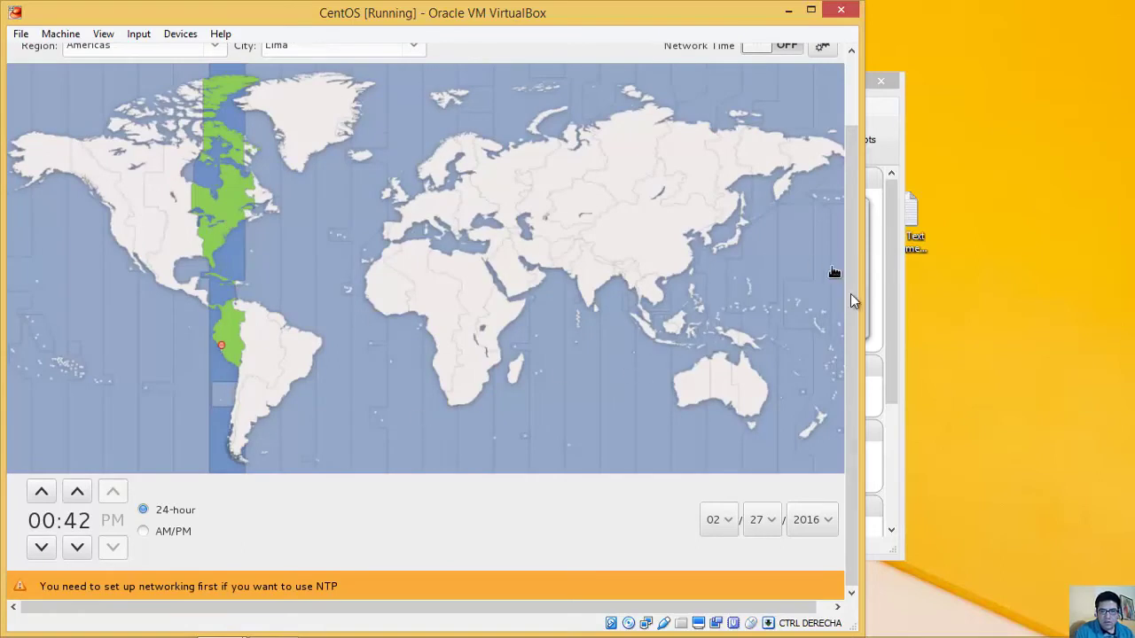
pyautogui.moveTo(855, 289); pyautogui.dragTo(854, 223)
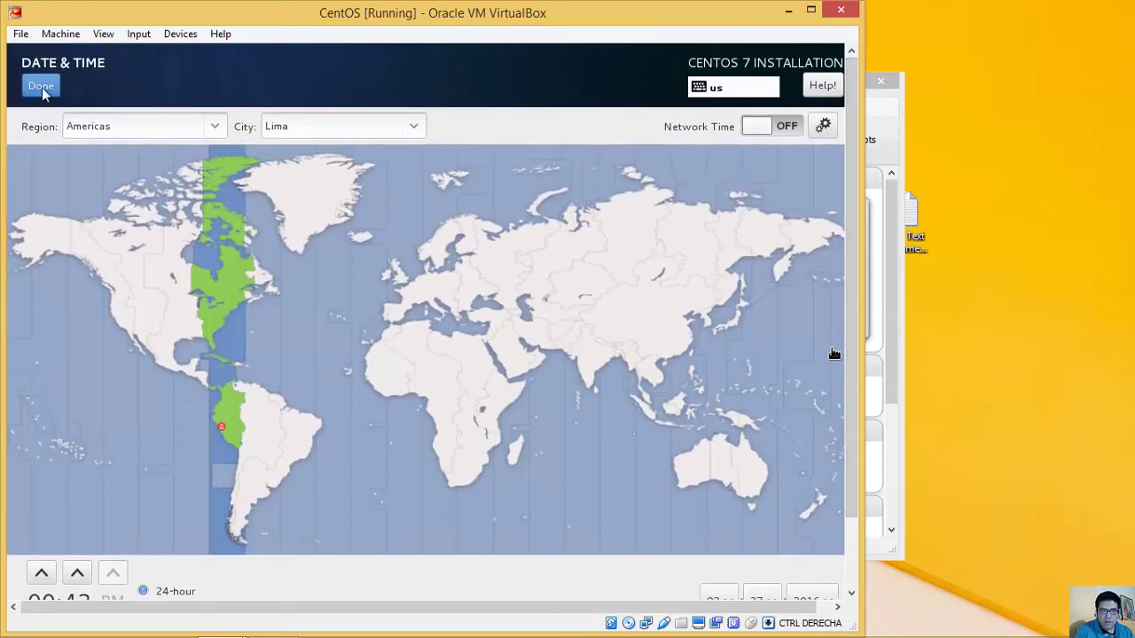
pyautogui.click(43, 86)
pyautogui.click(396, 428)
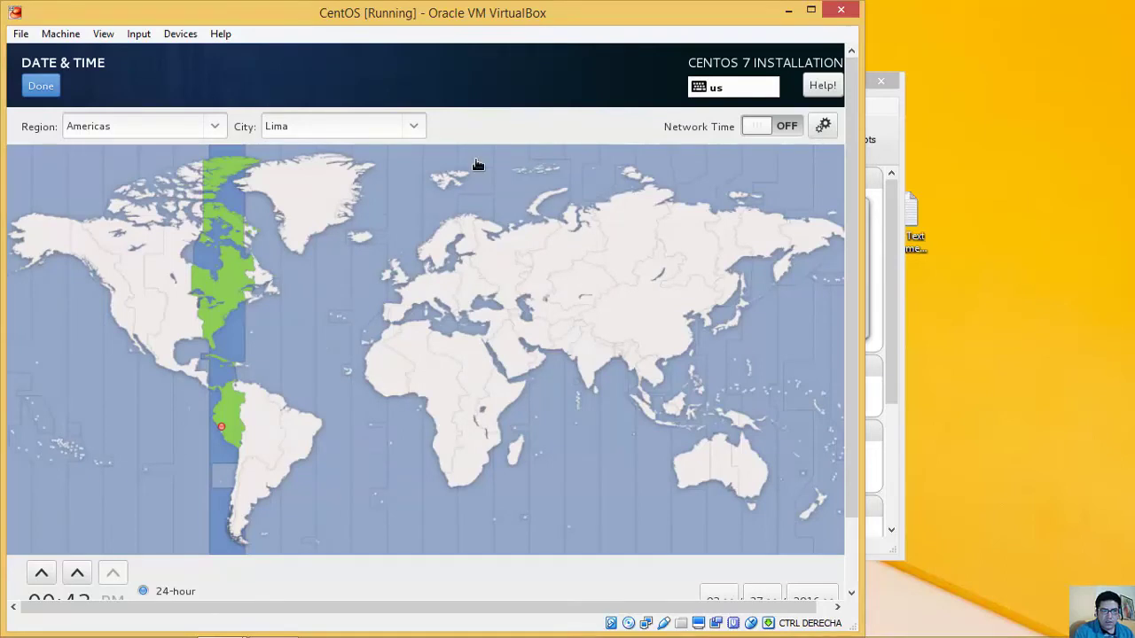
pyautogui.click(37, 89)
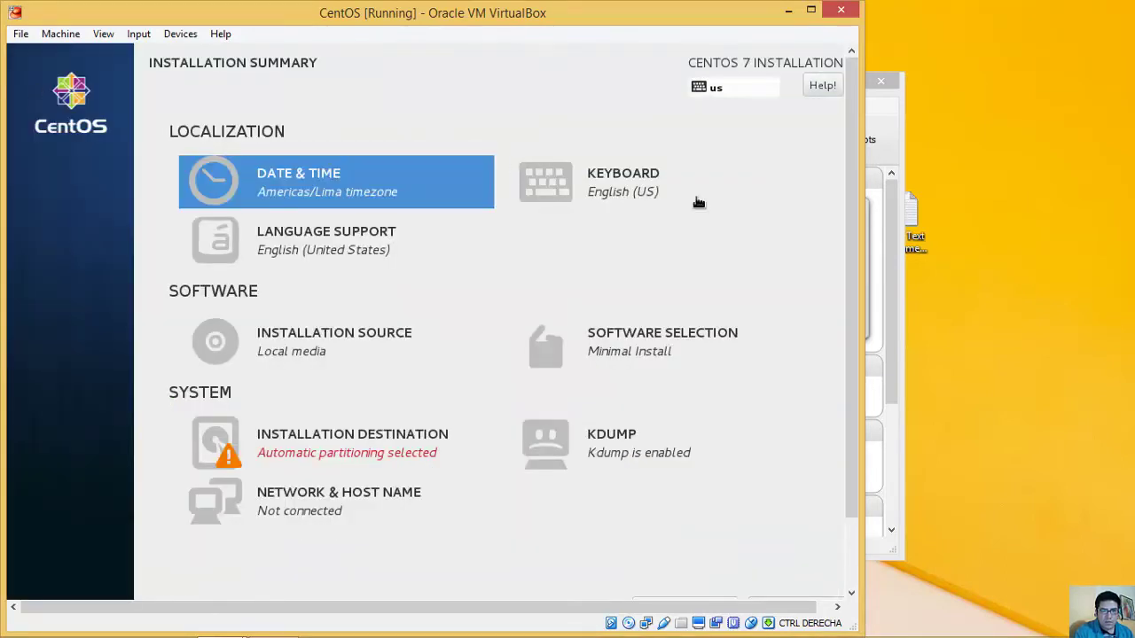
# Step: Add the Spanish (Latin American) keyboard layout alongside English (US)
pyautogui.click(639, 192)
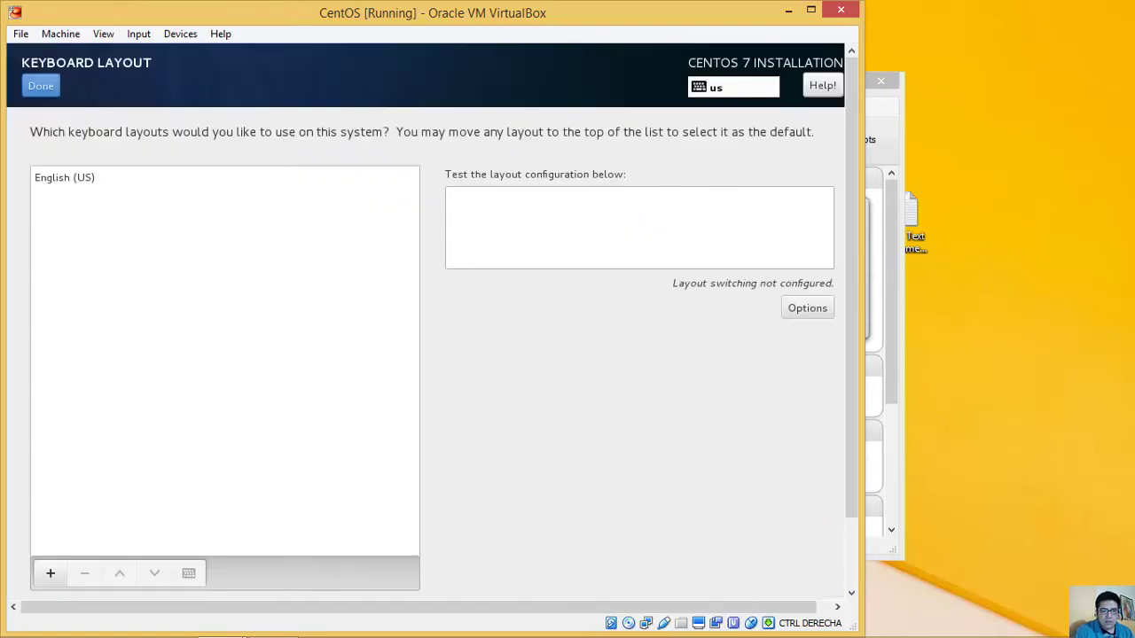
pyautogui.click(49, 575)
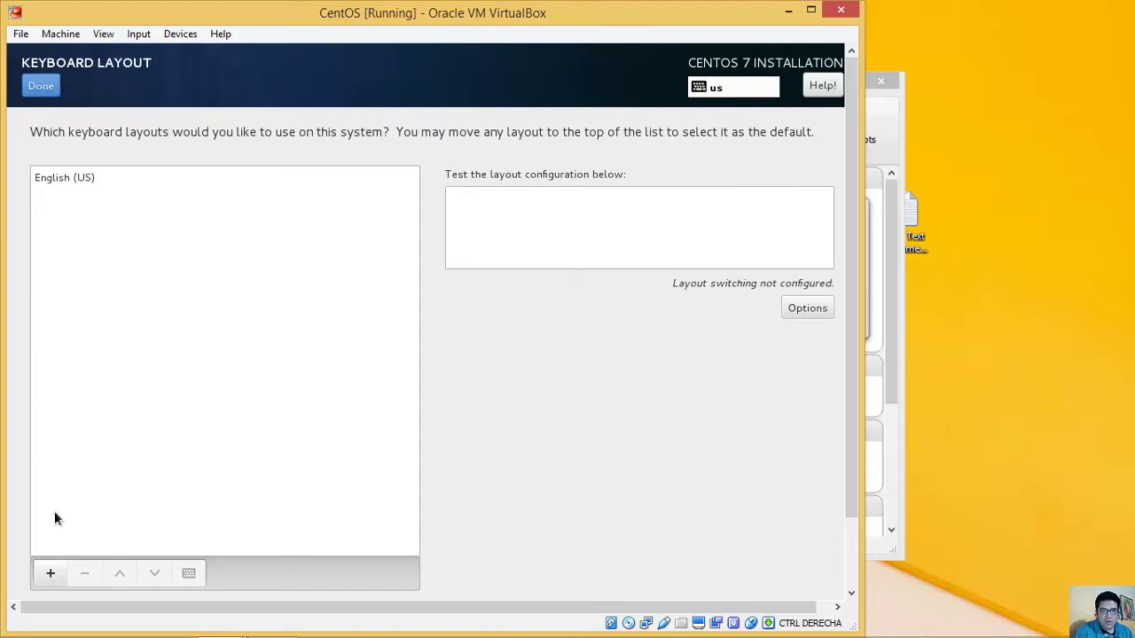
pyautogui.click(89, 179)
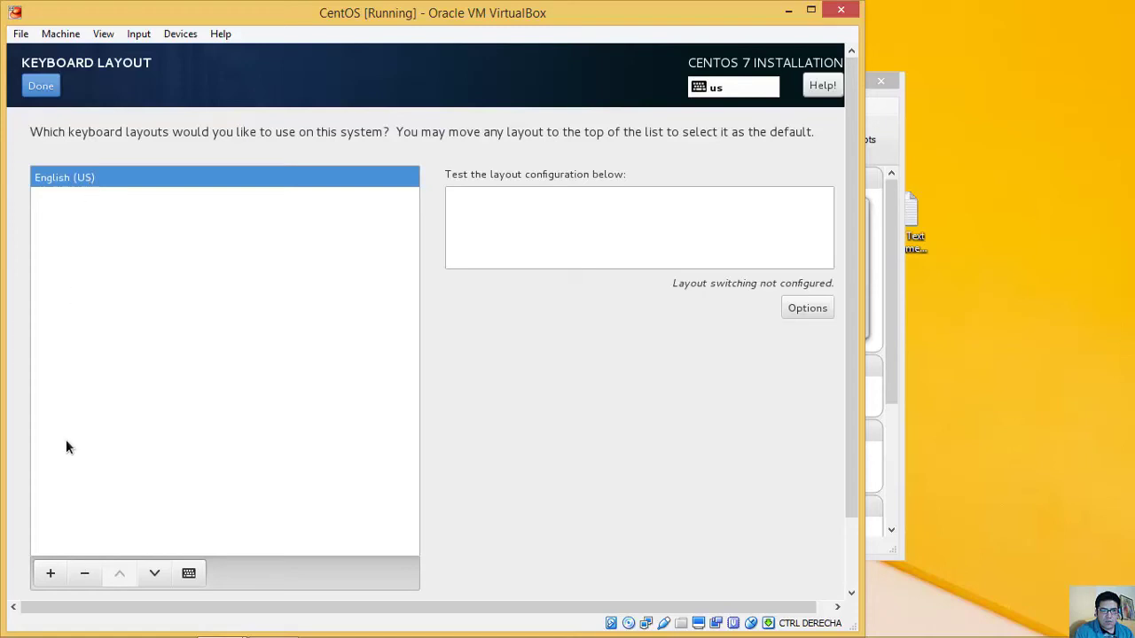
pyautogui.click(51, 574)
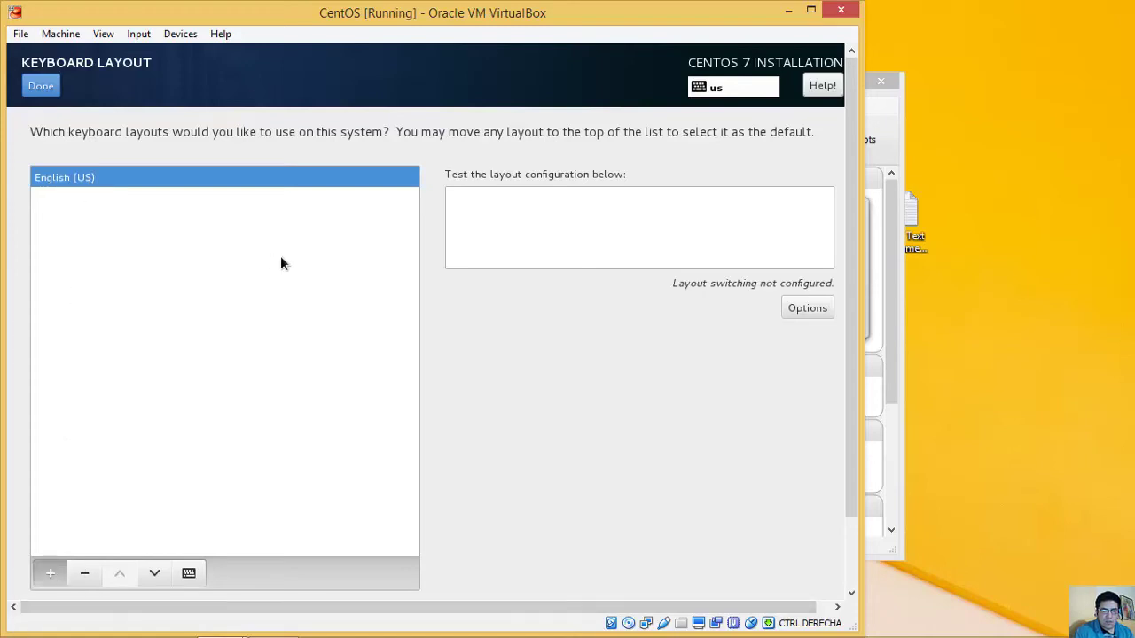
pyautogui.write('sp')
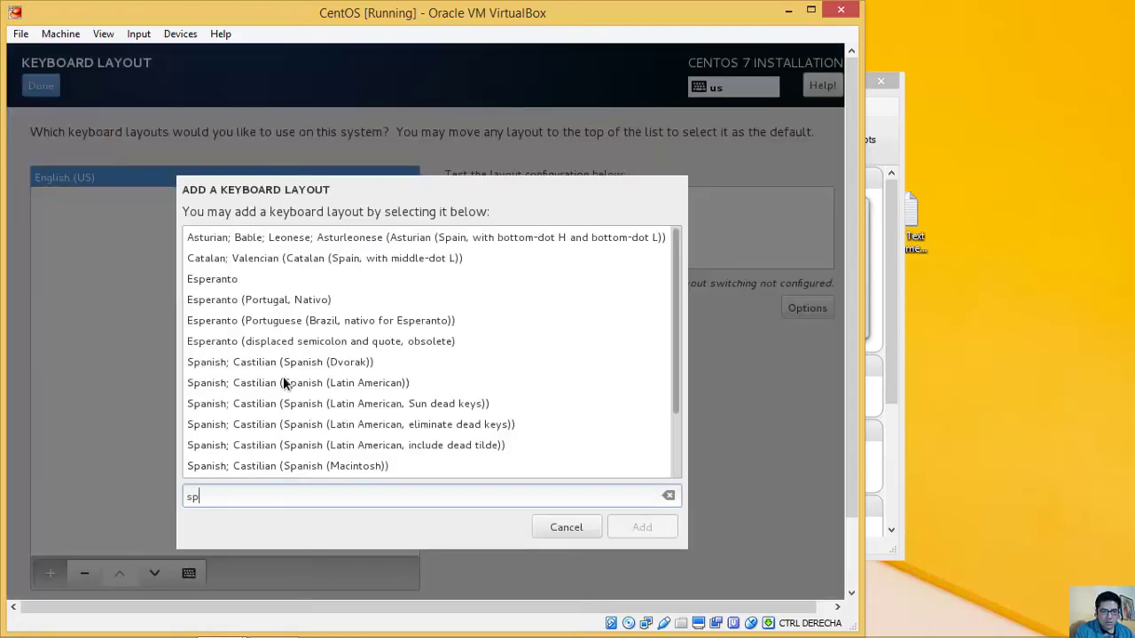
pyautogui.click(293, 385)
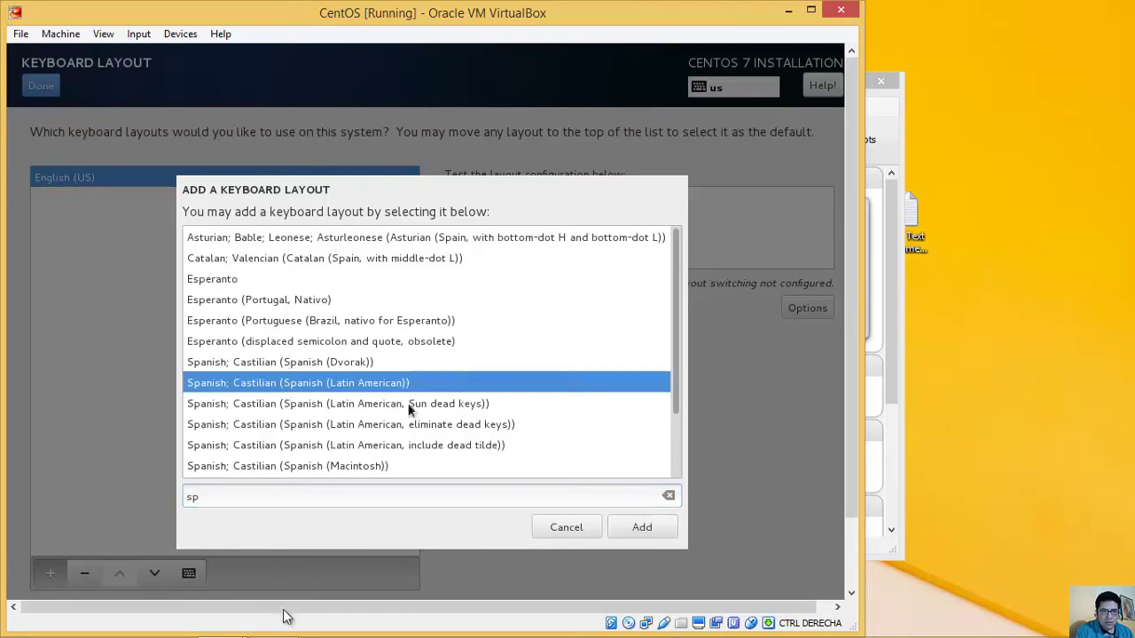
pyautogui.click(641, 528)
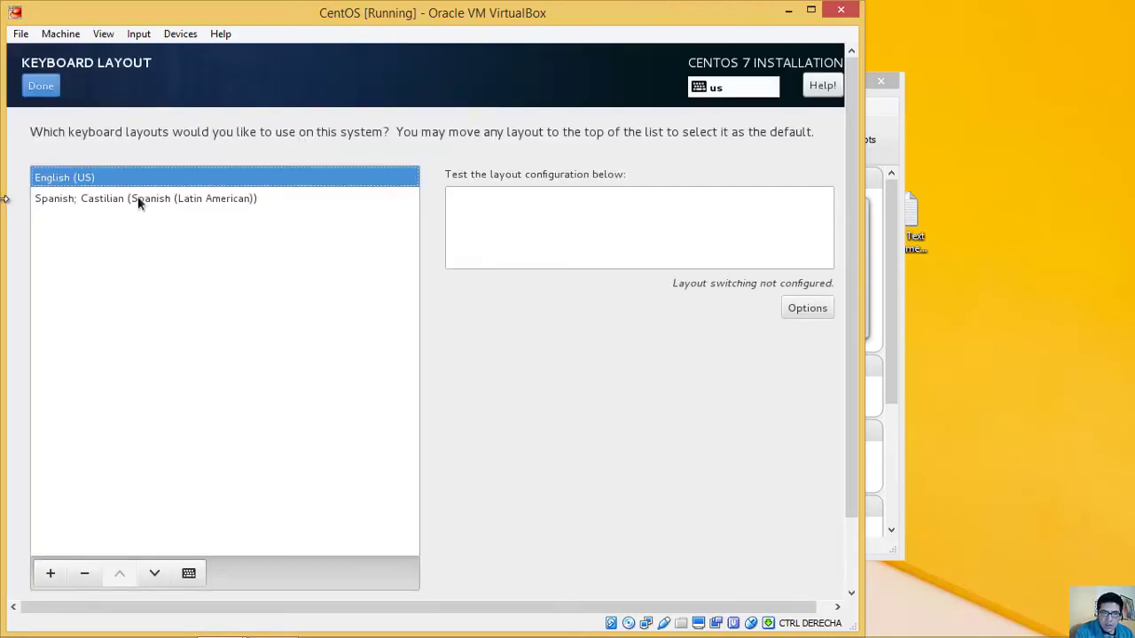
# Step: Move the Spanish layout above English (US) as the default and finish
pyautogui.click(201, 198)
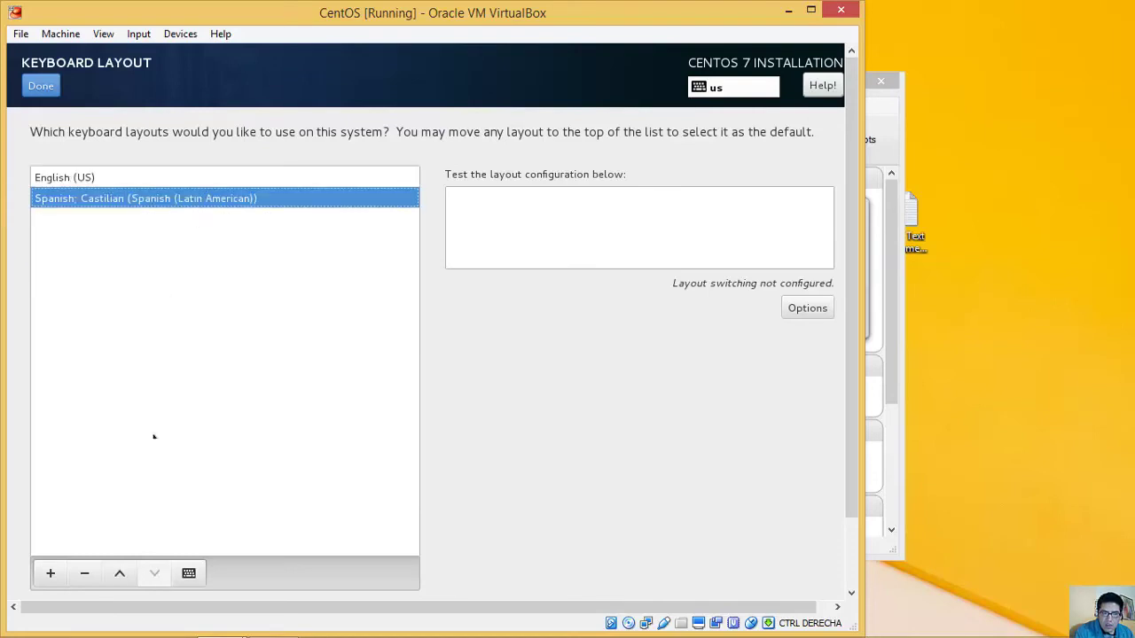
pyautogui.click(120, 574)
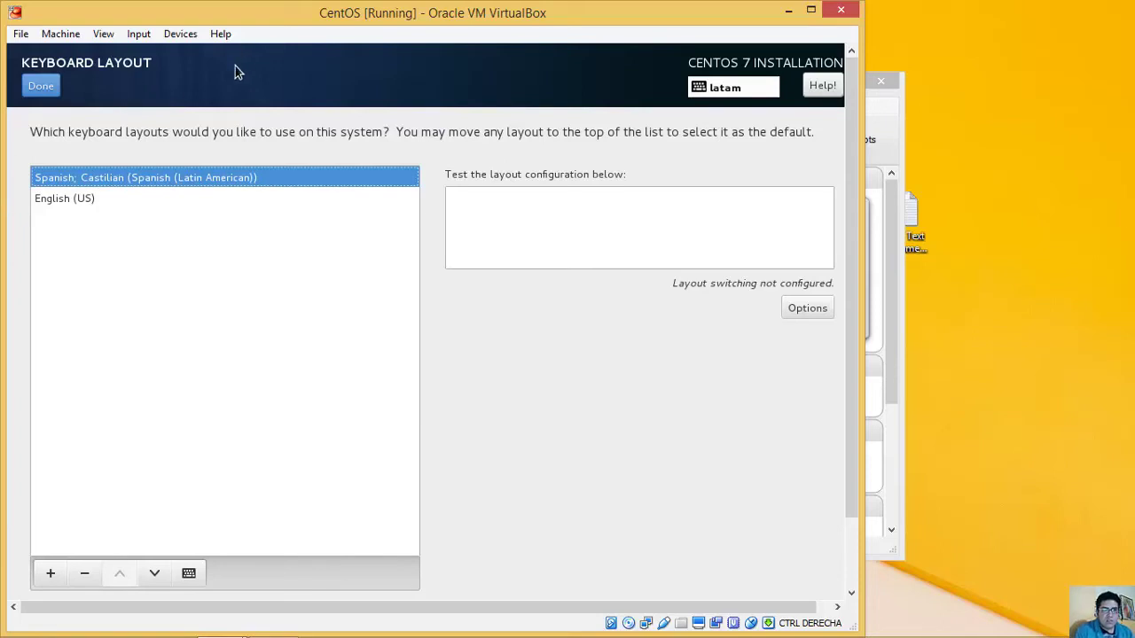
pyautogui.click(43, 90)
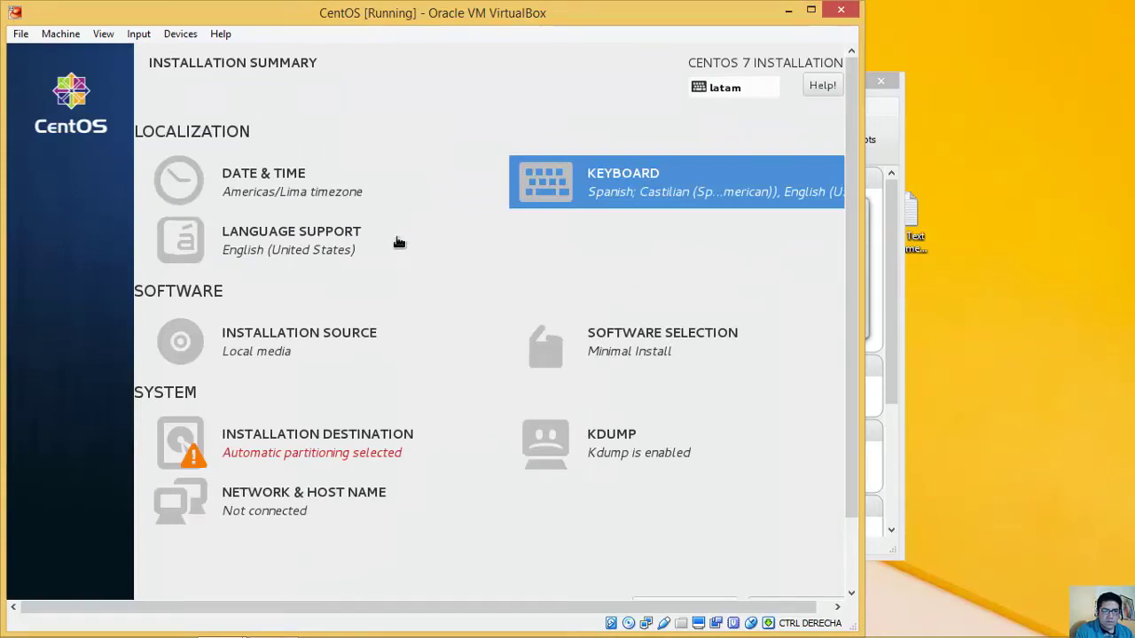
# Step: Keep Minimal Install and tick Debugging Tools, Compatibility Libraries, Development Tools and Security Tools add-ons
pyautogui.click(653, 353)
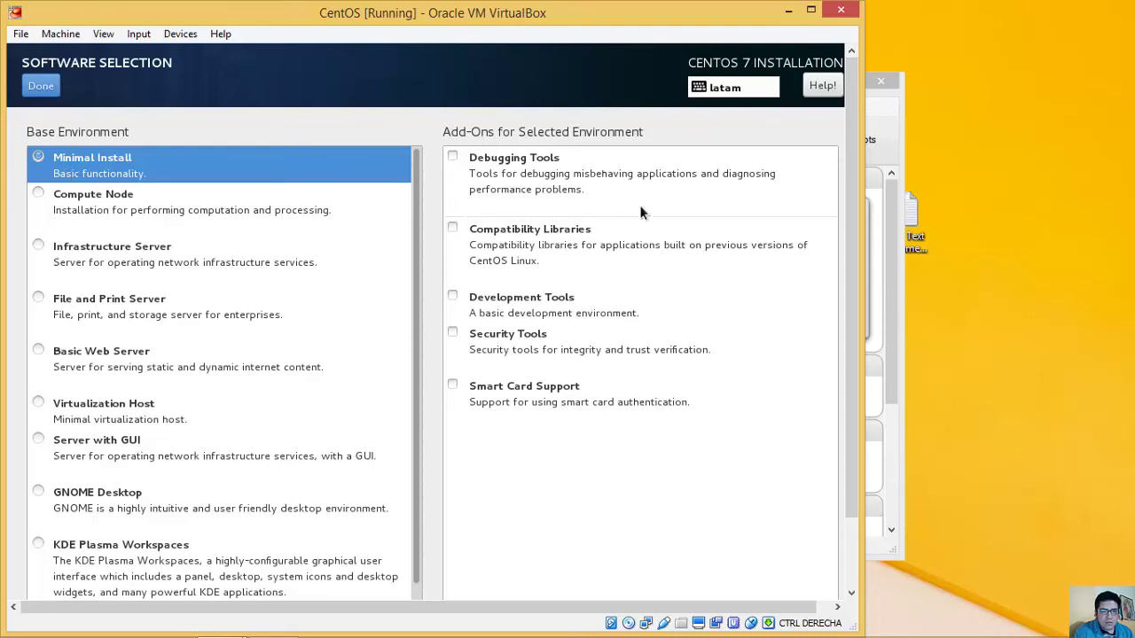
pyautogui.click(454, 156)
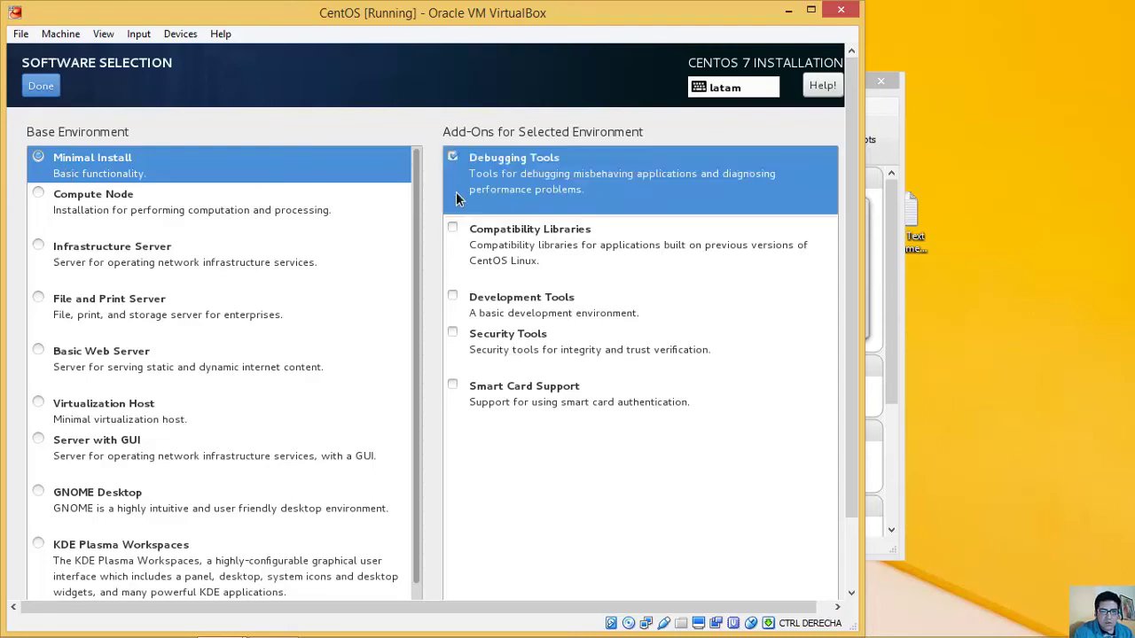
pyautogui.click(454, 228)
pyautogui.click(453, 297)
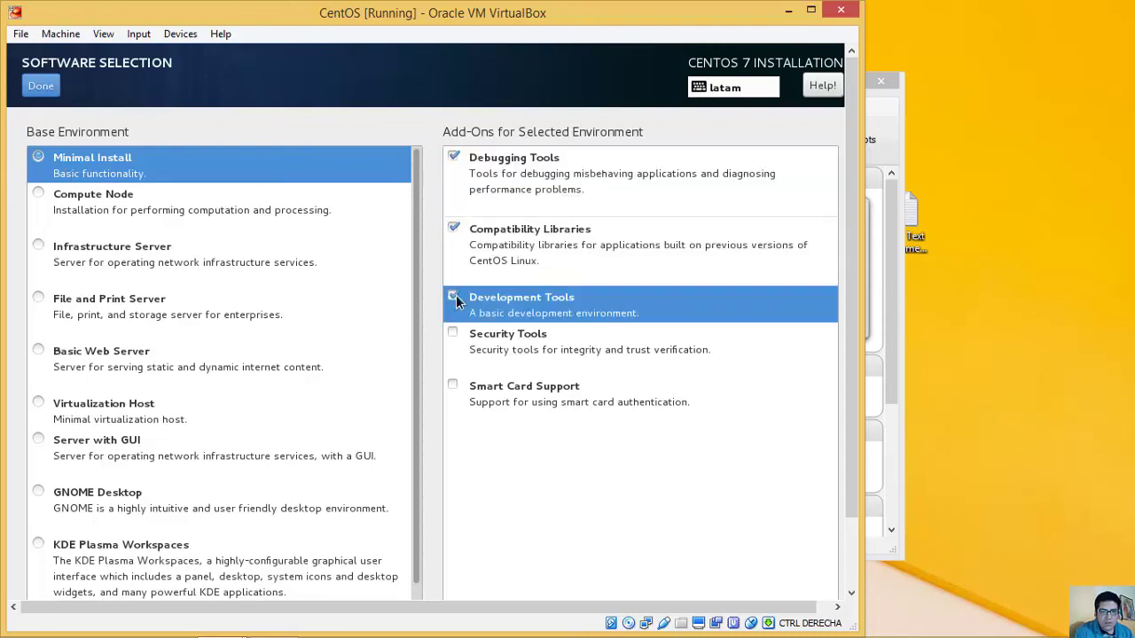
pyautogui.click(454, 334)
pyautogui.click(454, 383)
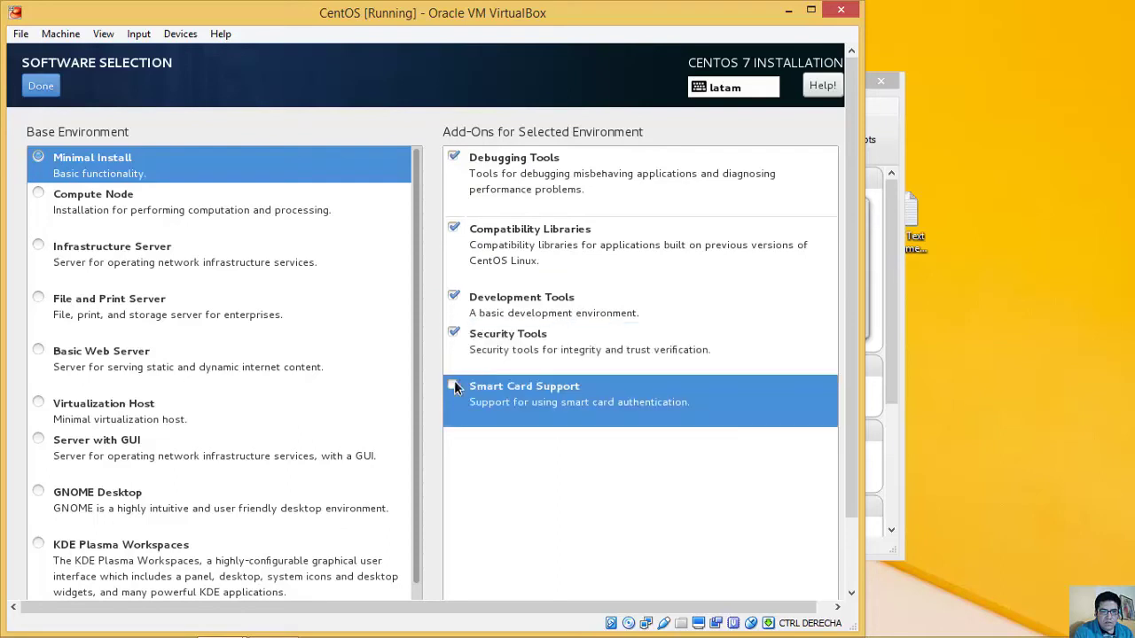
pyautogui.click(40, 86)
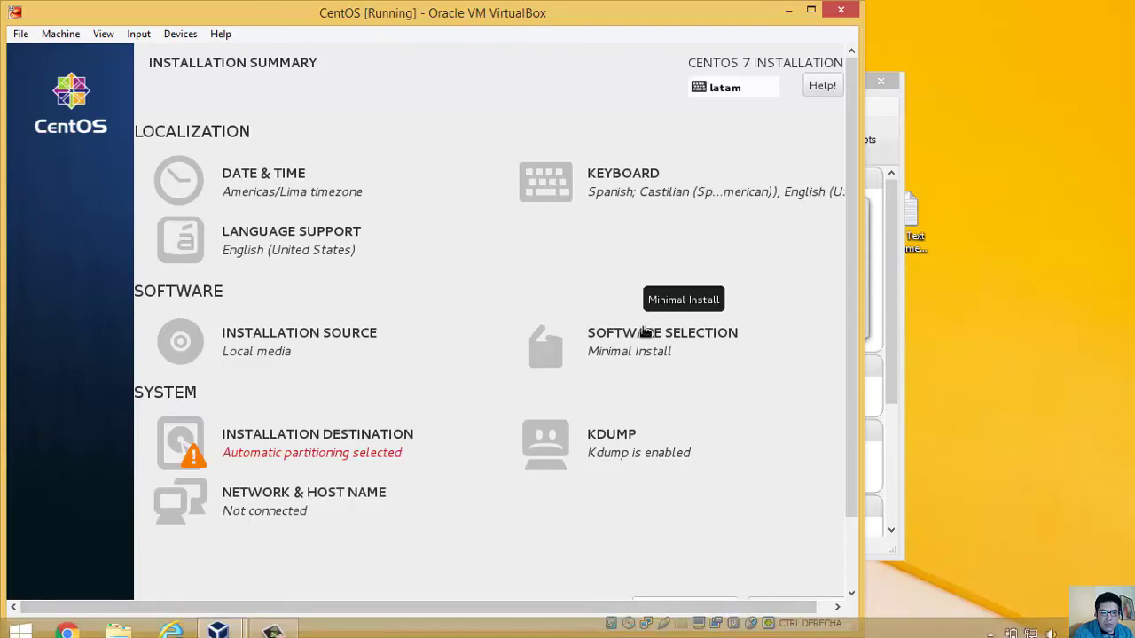
# Step: Select the 20 GiB ATA VBOX HARDDISK with 'I will configure partitioning' chosen
pyautogui.click(312, 457)
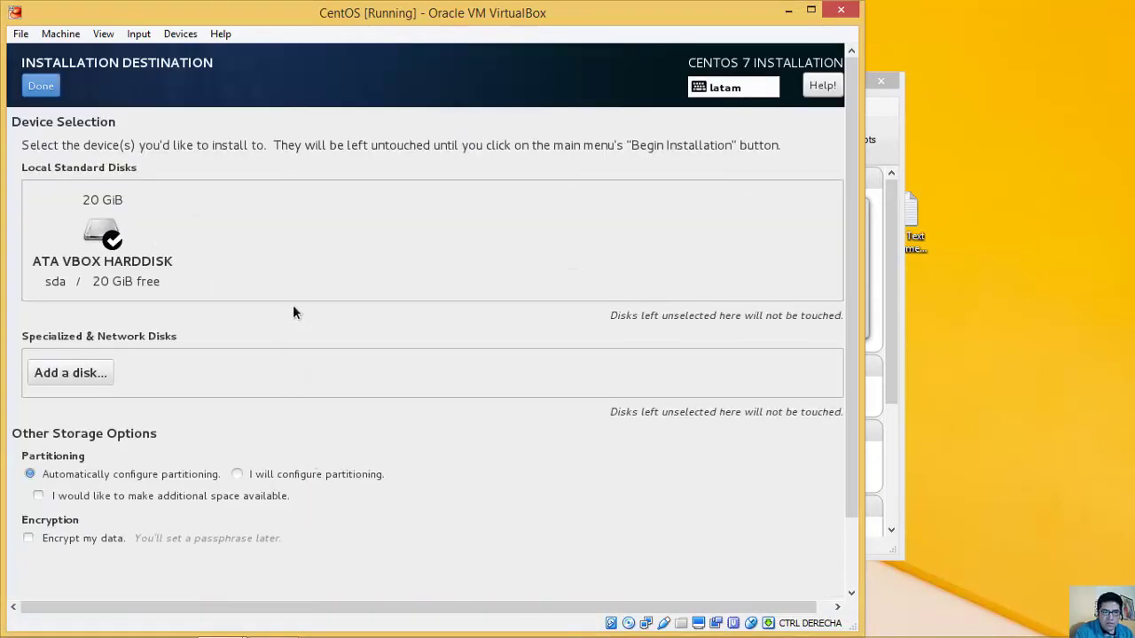
pyautogui.click(237, 474)
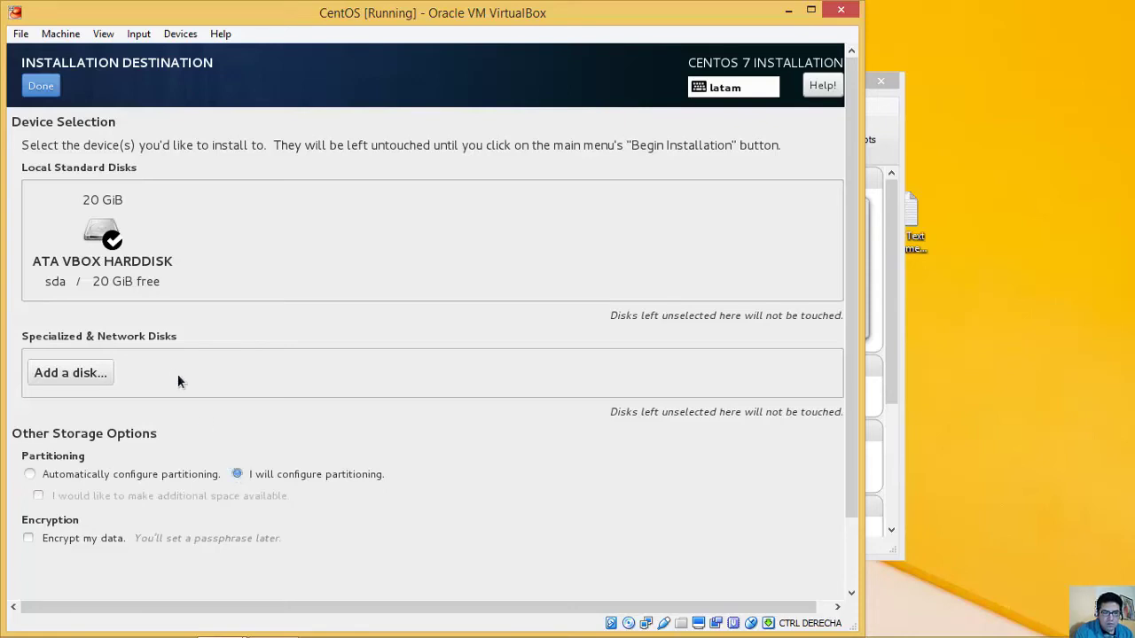
pyautogui.click(105, 275)
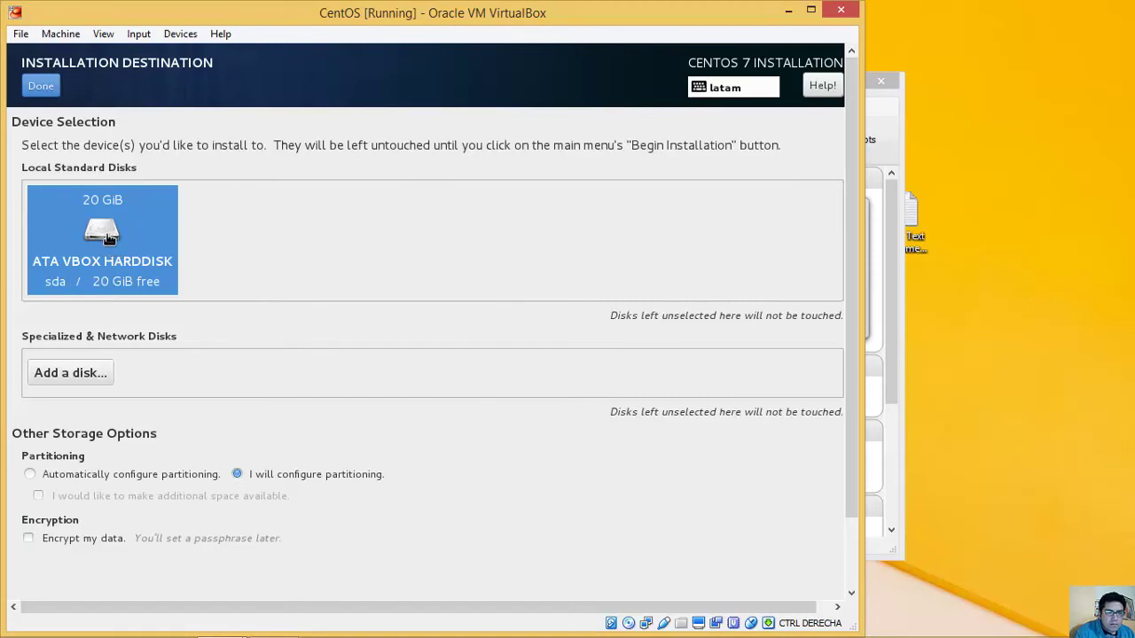
pyautogui.click(106, 236)
# Step: Add a swap mount point with a desired capacity of 1024MB
pyautogui.click(49, 92)
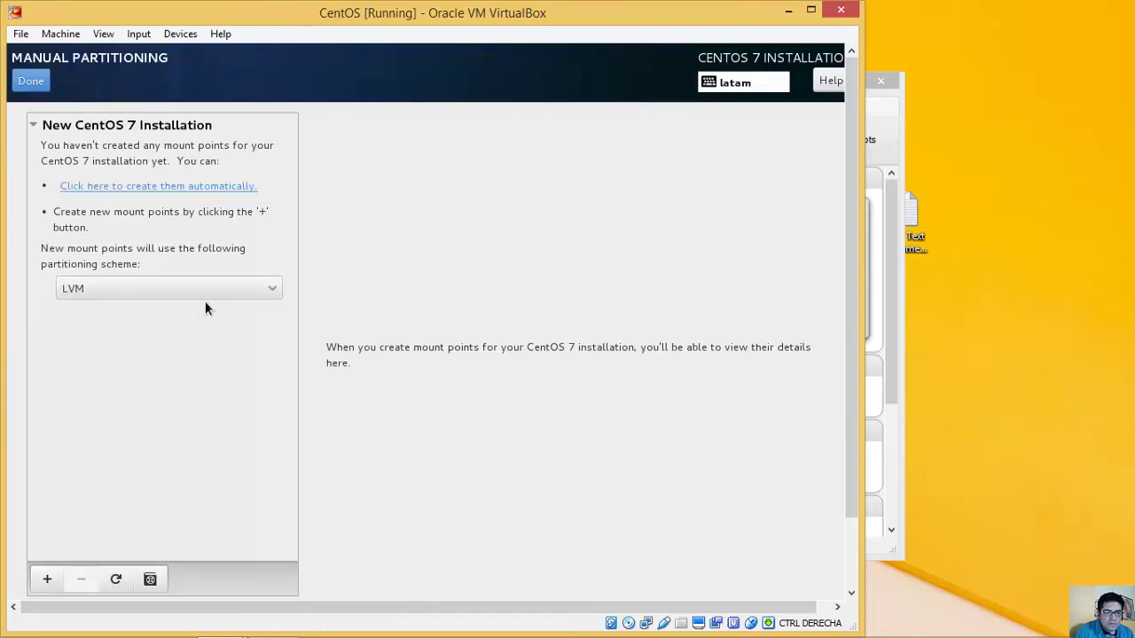
pyautogui.click(46, 580)
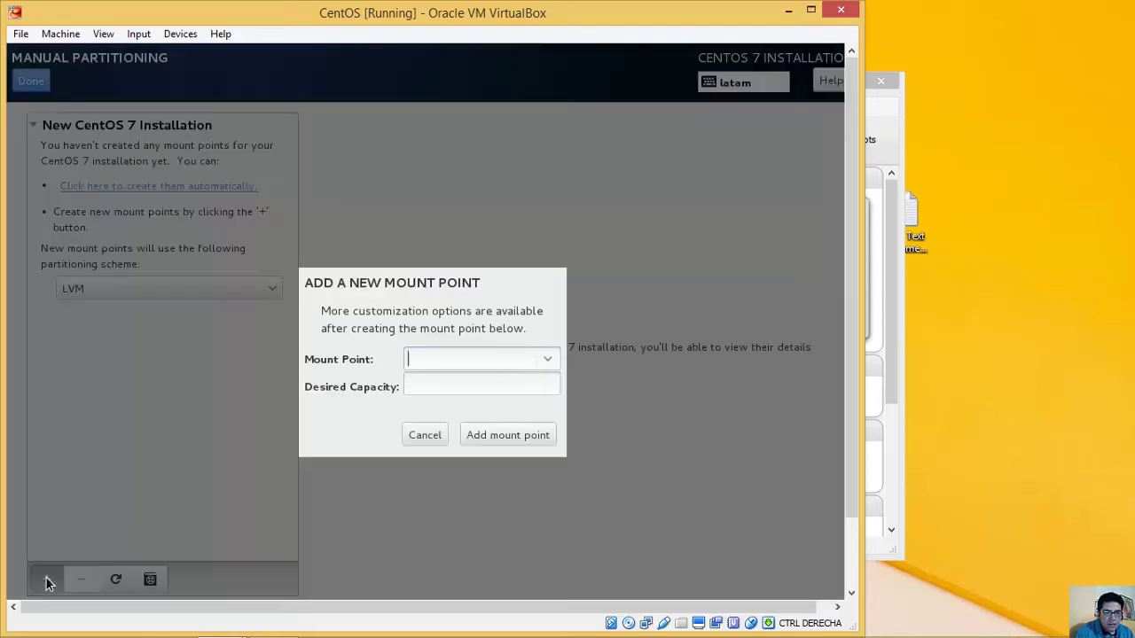
pyautogui.click(545, 359)
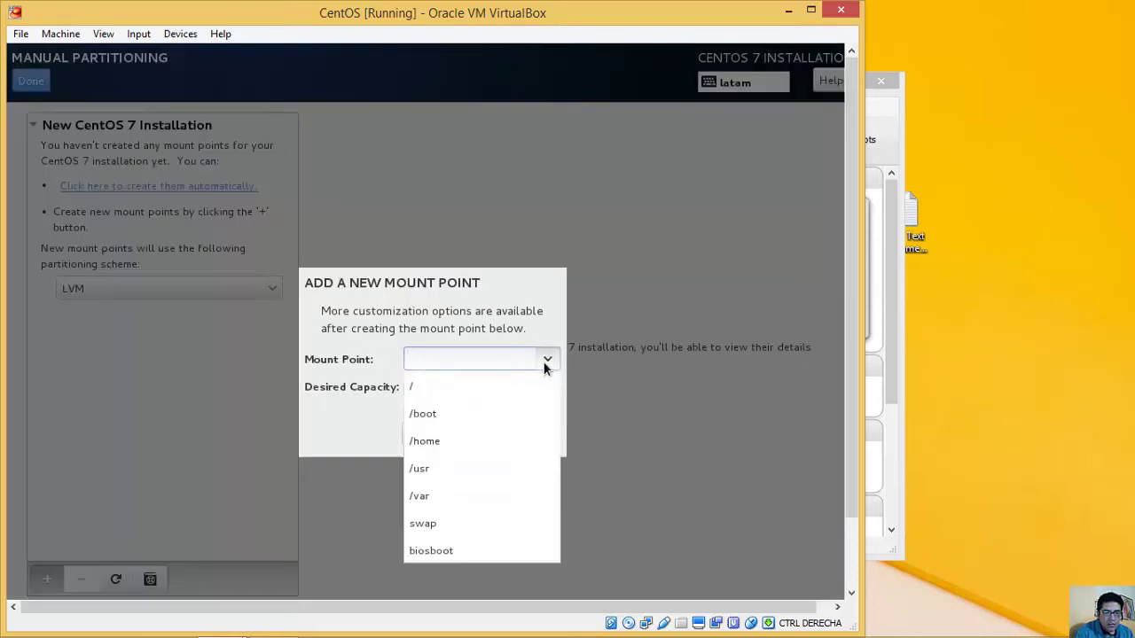
pyautogui.click(468, 523)
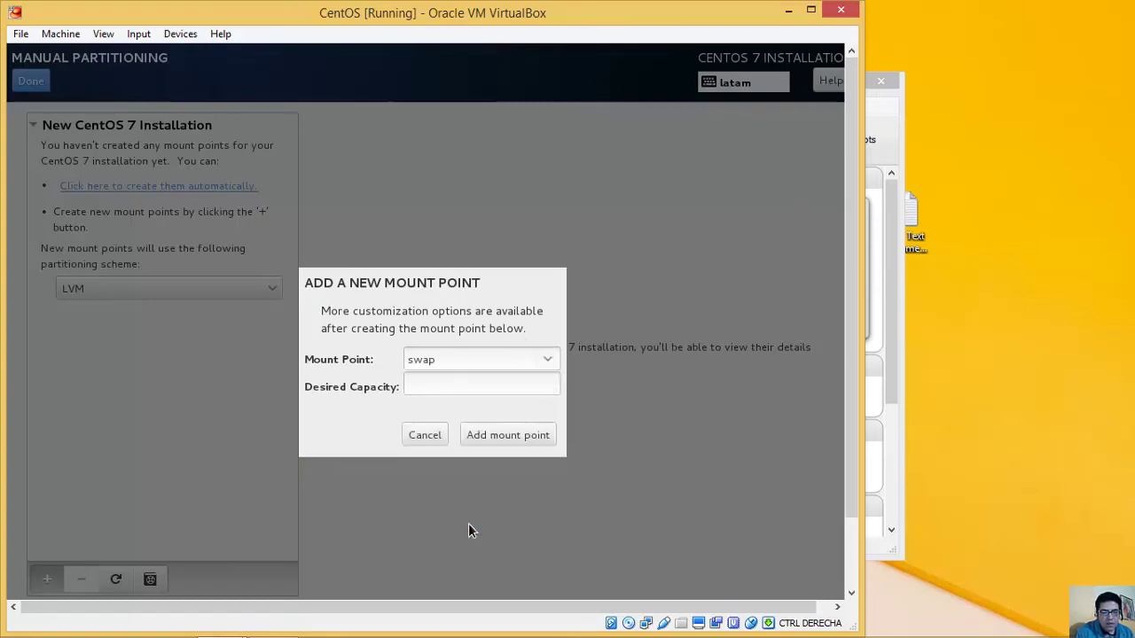
pyautogui.click(506, 388)
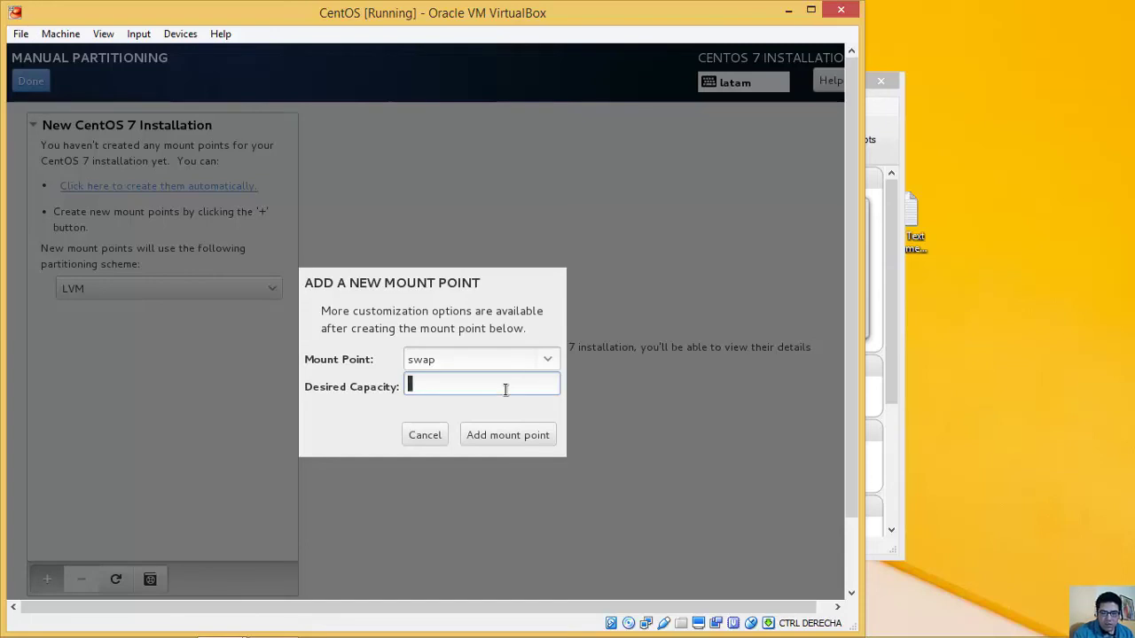
pyautogui.write('1')
pyautogui.press('BackSpace')
pyautogui.write('1024')
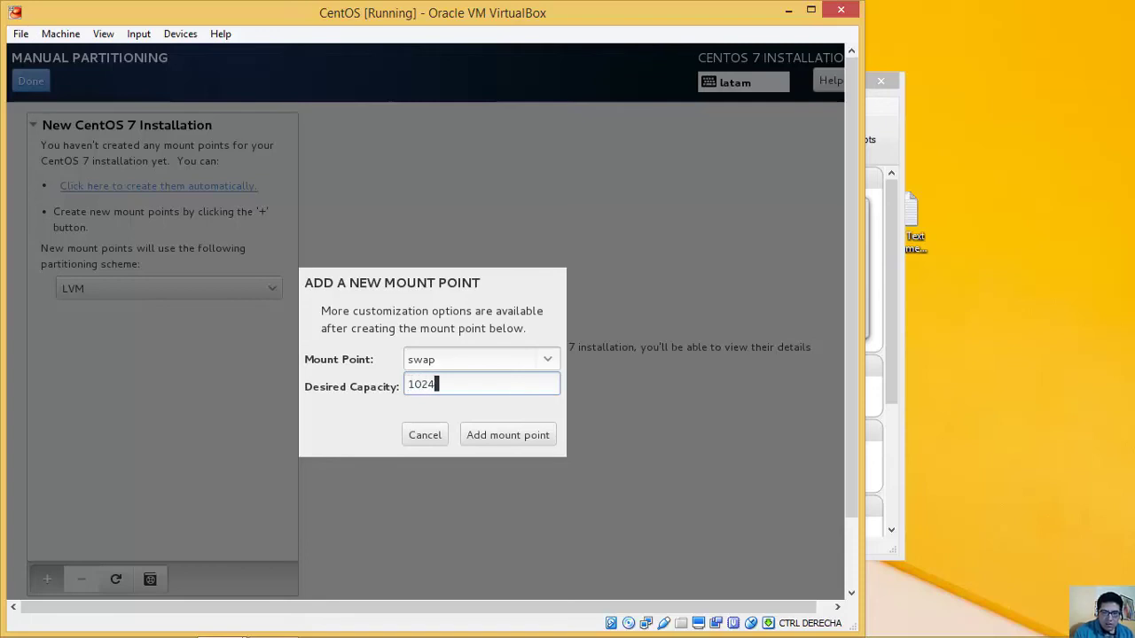
pyautogui.write('MB')
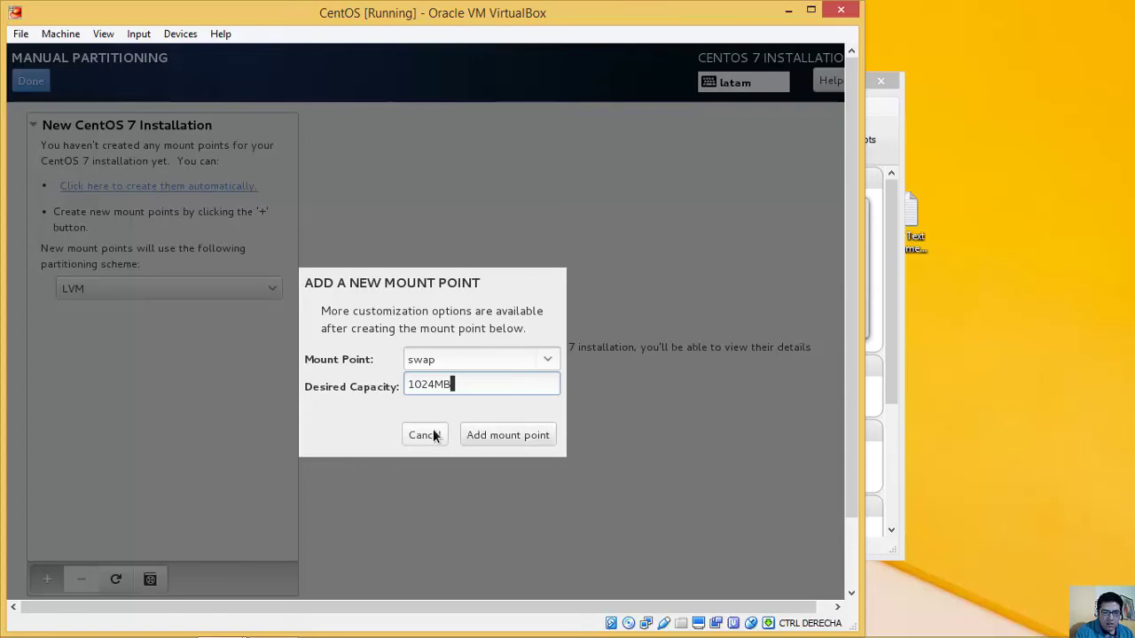
# Step: Create the 976.56 MiB swap as a Standard Partition, then start another mount point
pyautogui.click(513, 432)
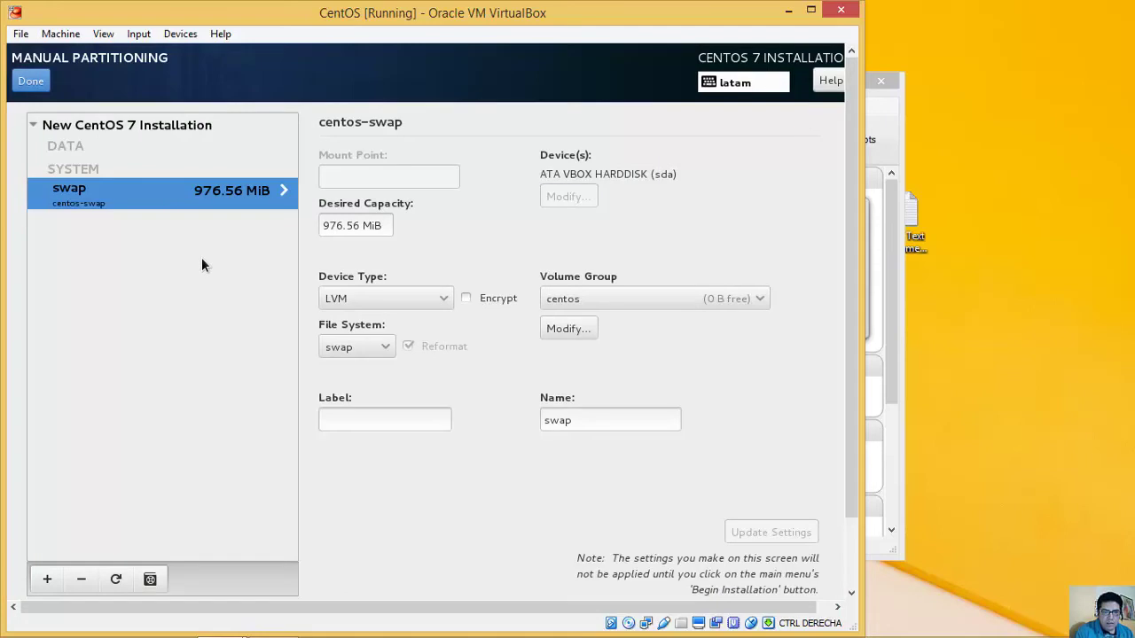
pyautogui.click(446, 302)
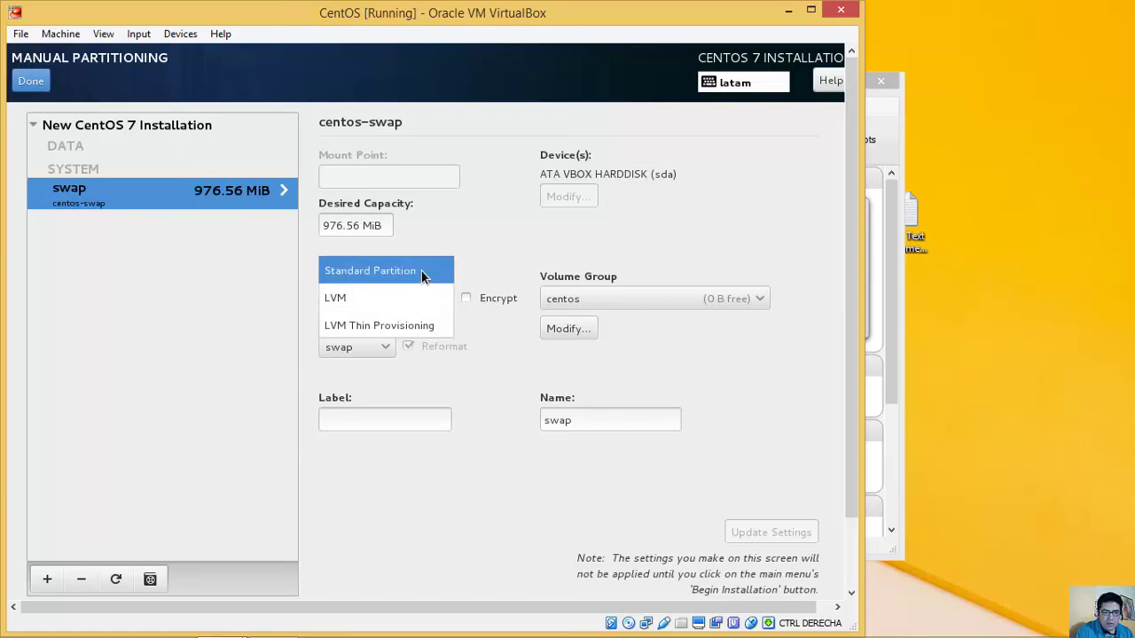
pyautogui.click(422, 273)
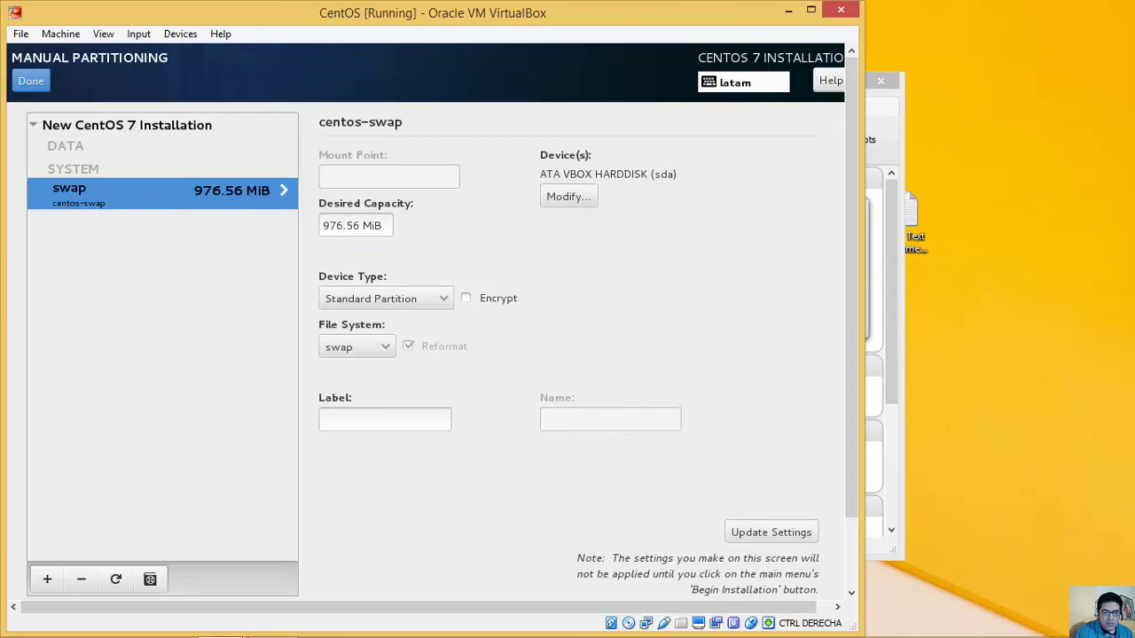
pyautogui.click(44, 582)
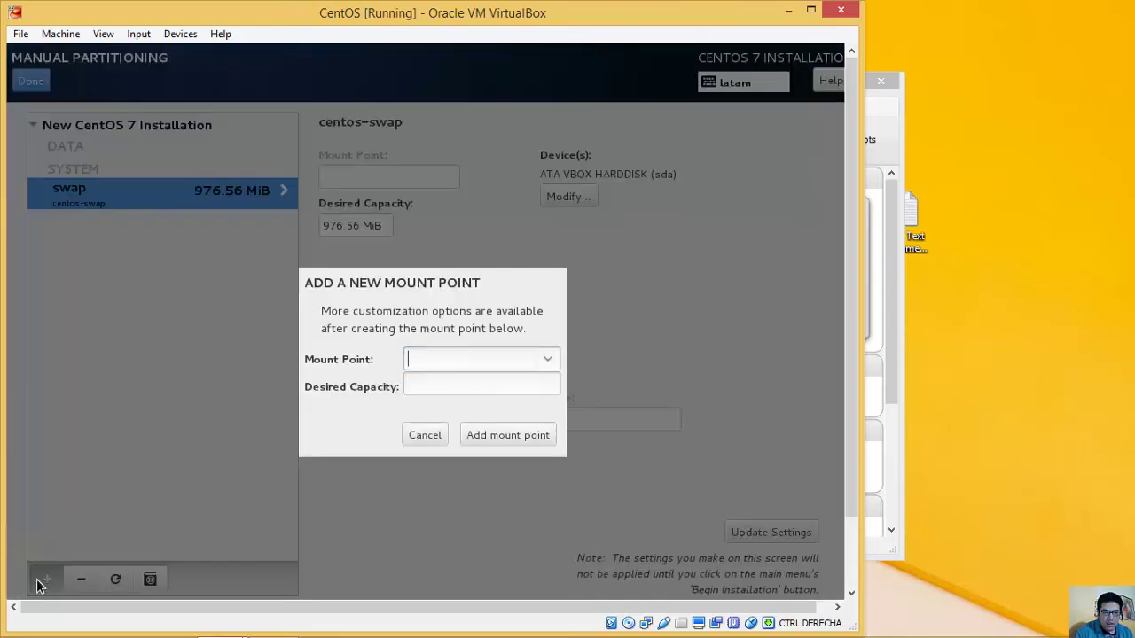
# Step: Add a 19.04 GiB root (/) mount point
pyautogui.click(545, 358)
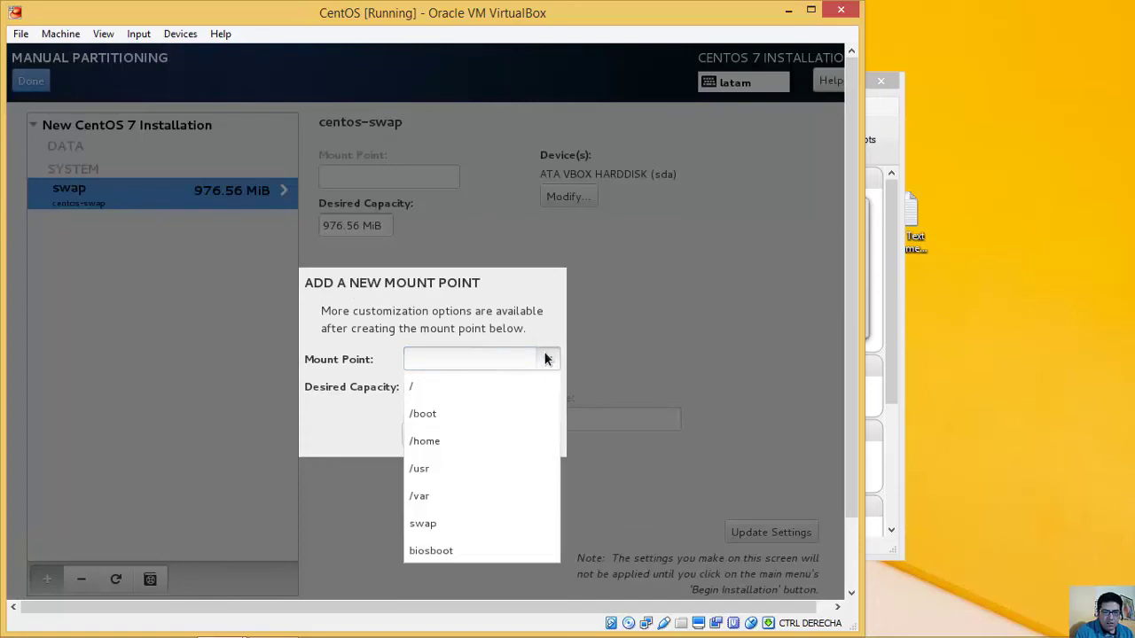
pyautogui.click(499, 382)
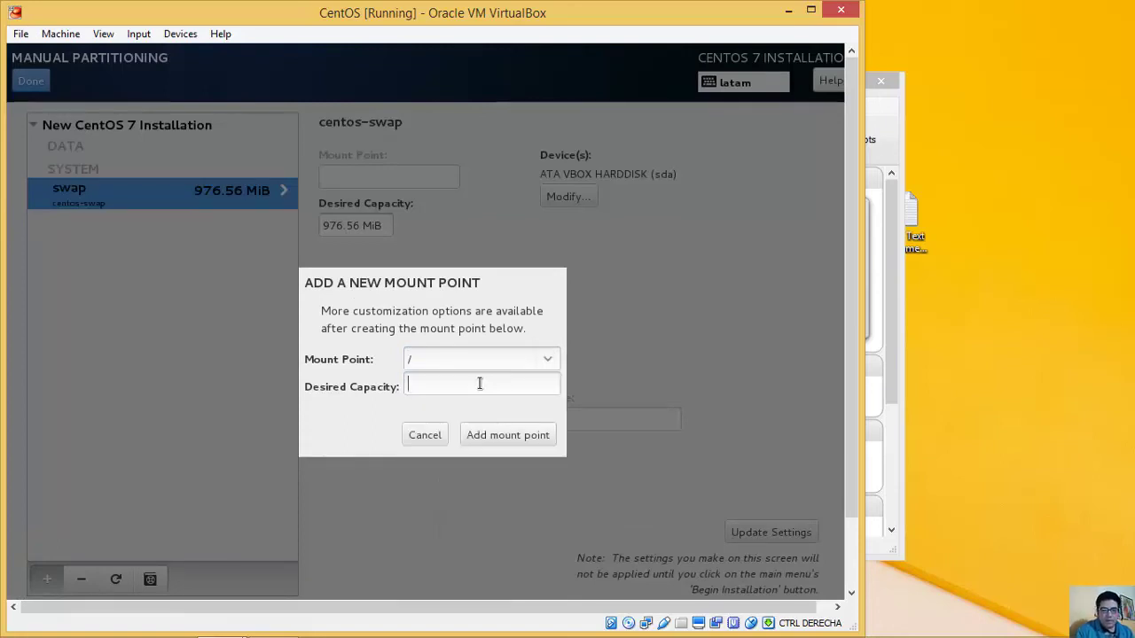
pyautogui.click(492, 435)
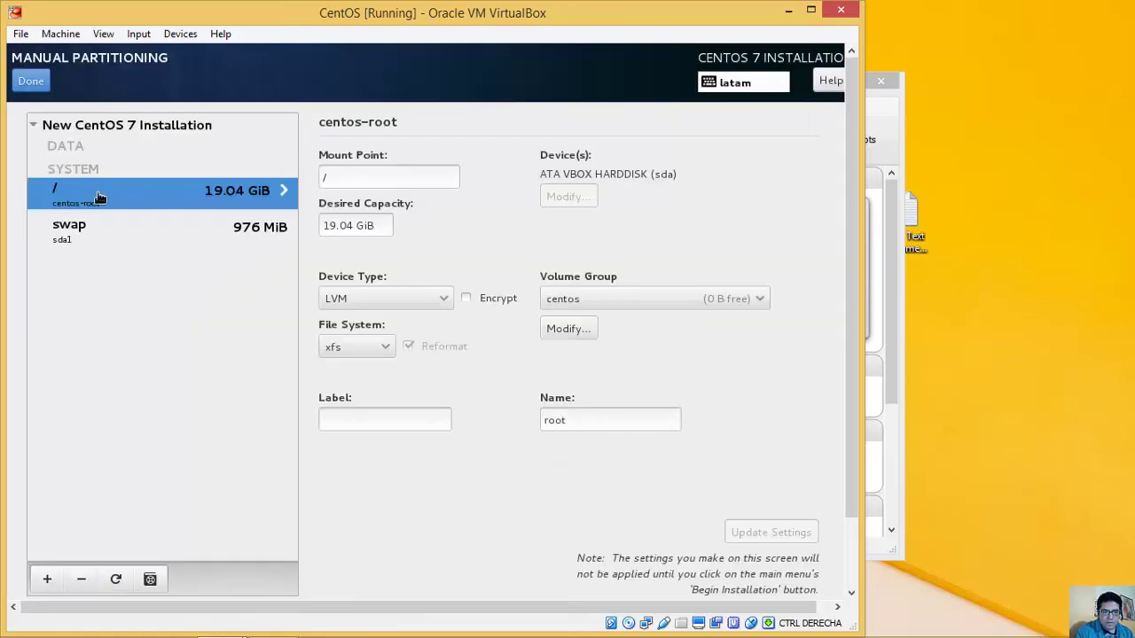
# Step: Make root a Standard Partition with ext4, then review the summary of disk changes
pyautogui.click(452, 298)
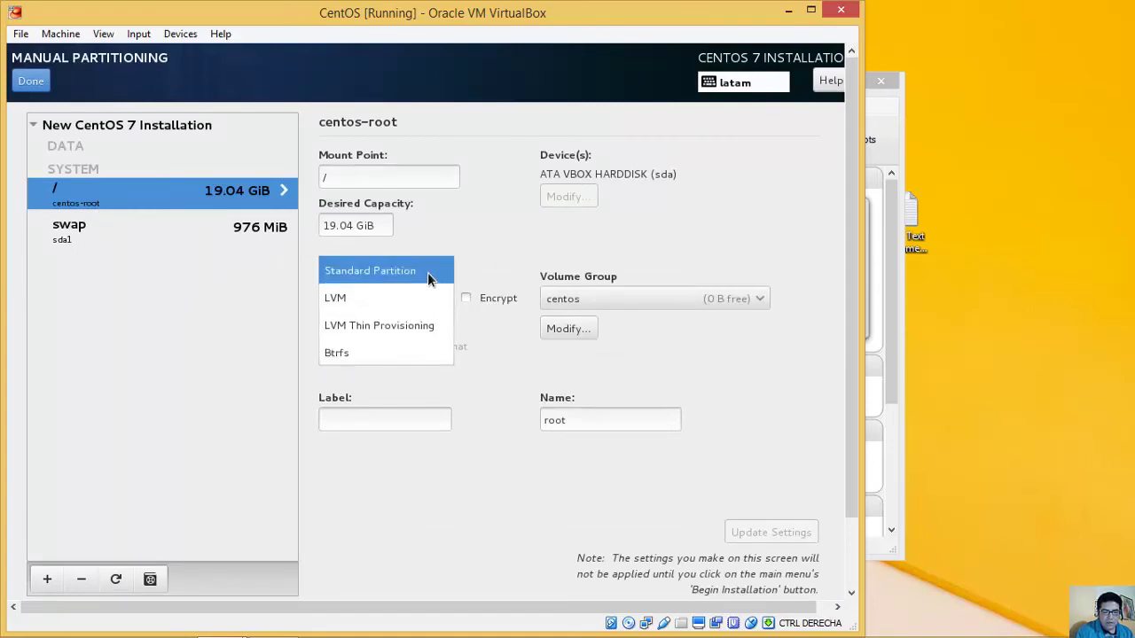
pyautogui.click(419, 271)
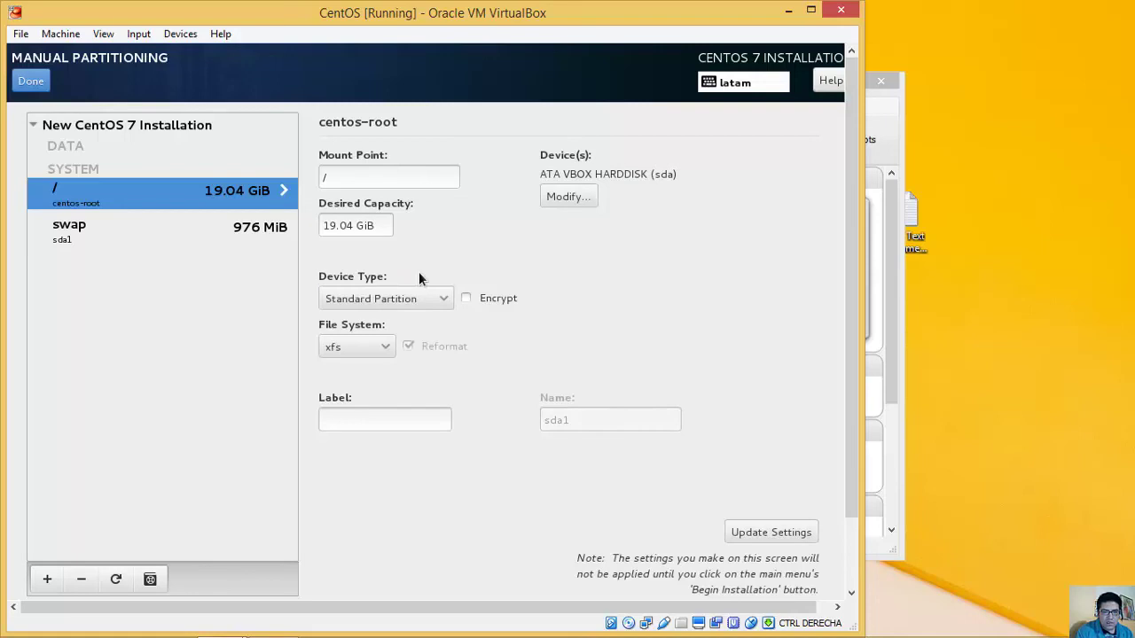
pyautogui.click(384, 346)
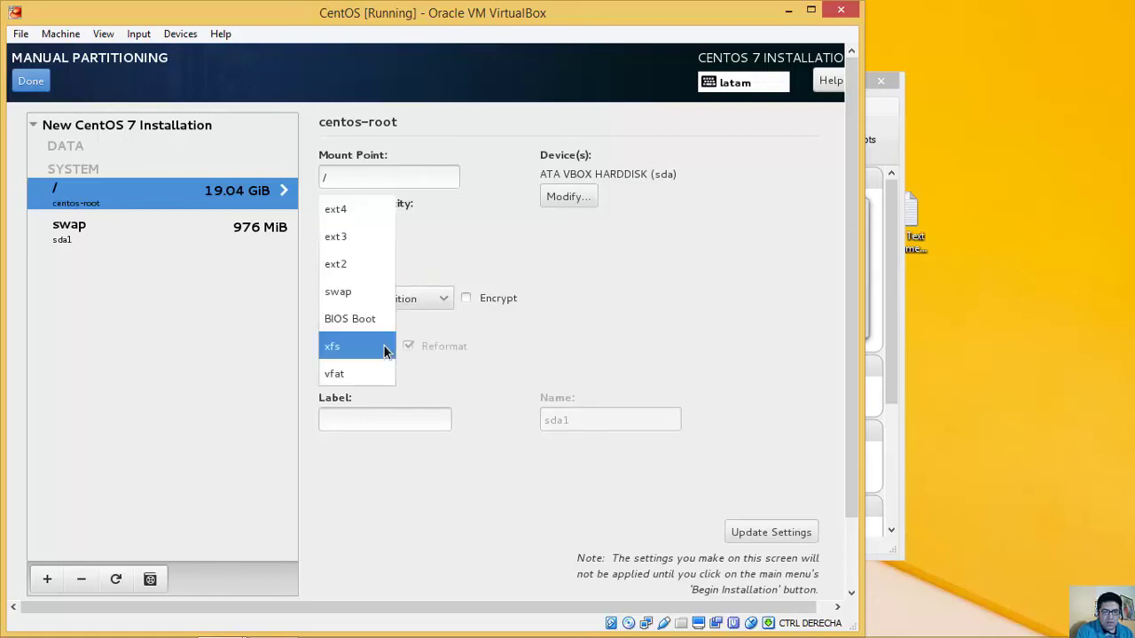
pyautogui.click(369, 210)
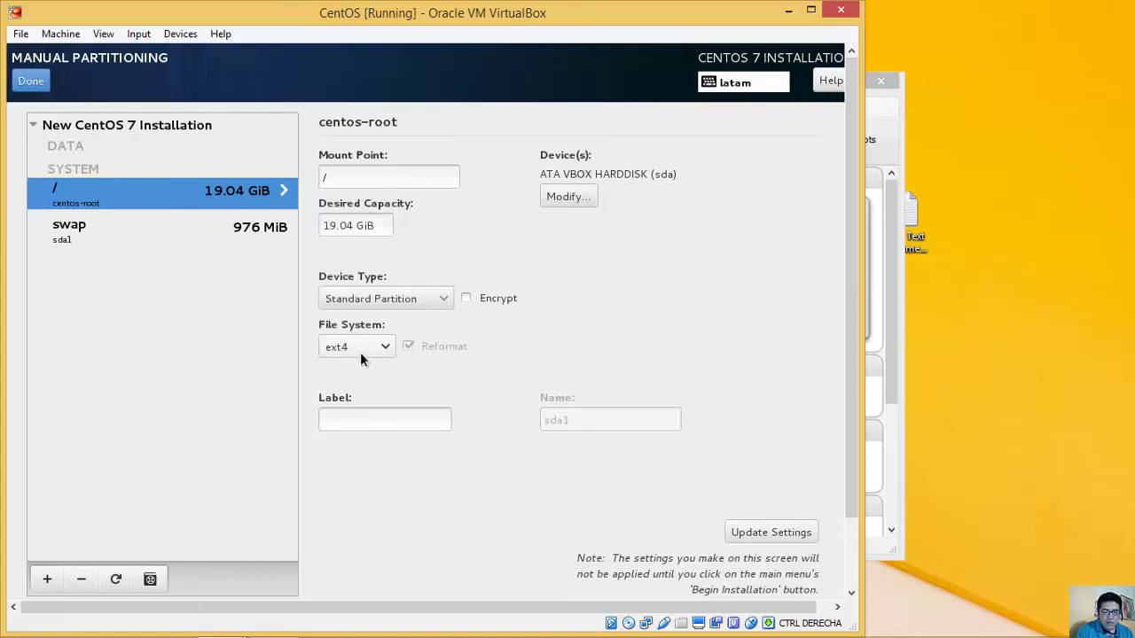
pyautogui.click(332, 177)
pyautogui.doubleClick(343, 177)
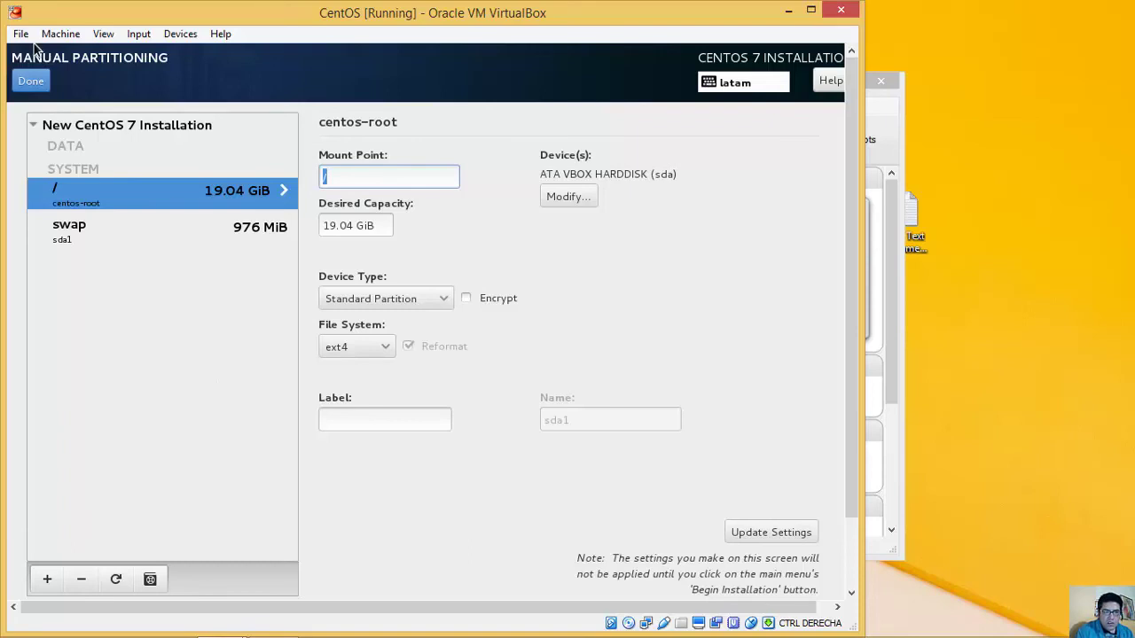
pyautogui.click(30, 84)
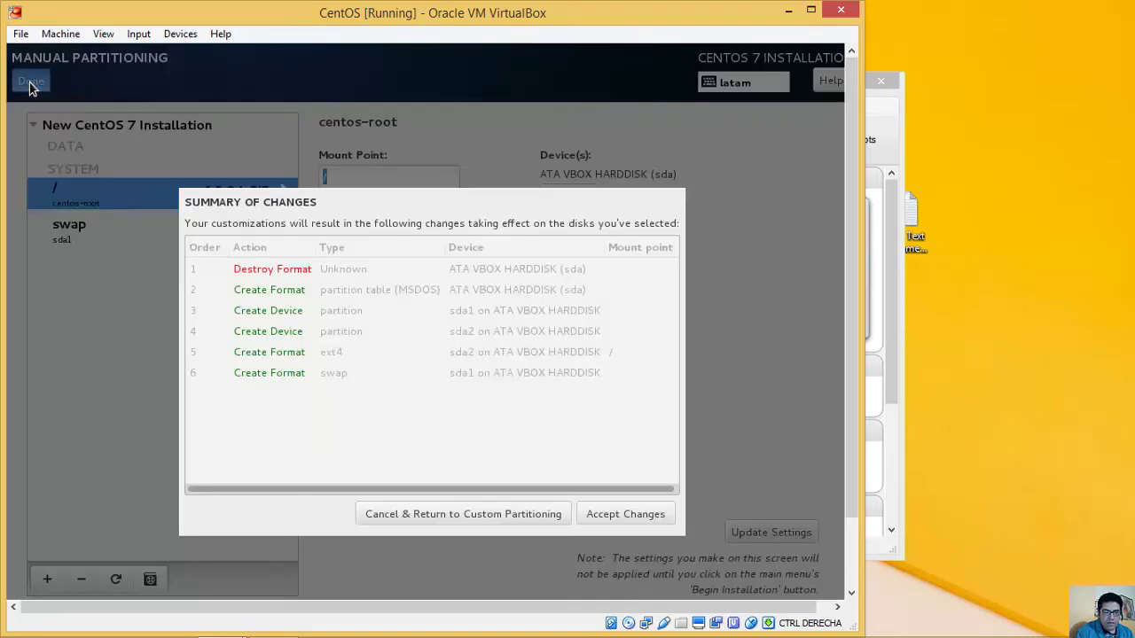
# Step: Accept the partitioning changes in the Summary of Changes dialog
pyautogui.click(632, 515)
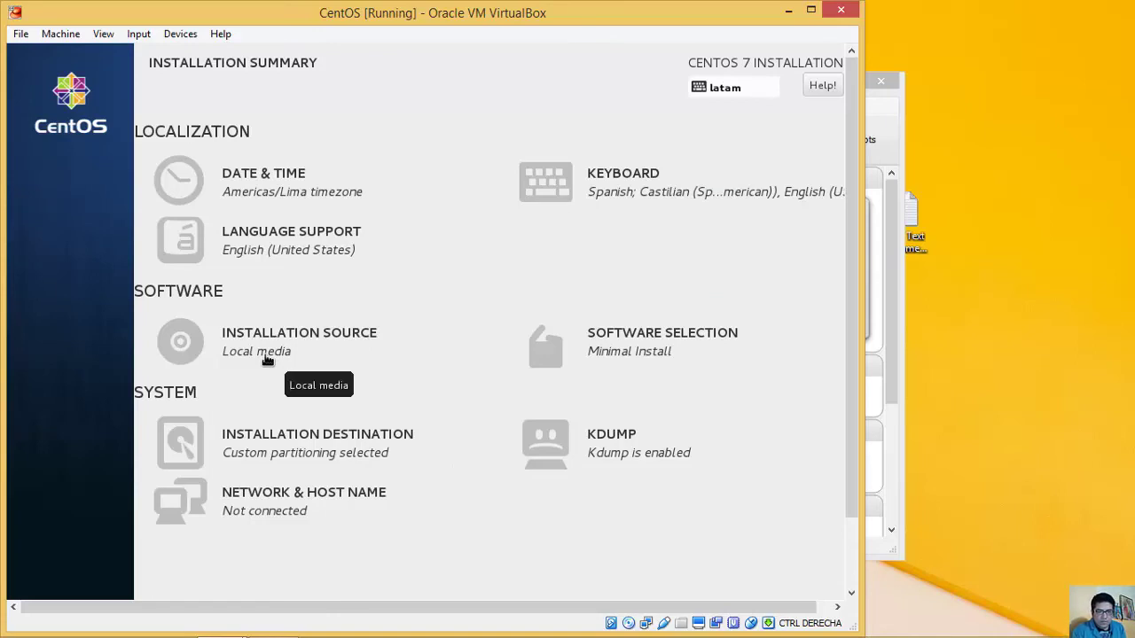
pyautogui.click(355, 443)
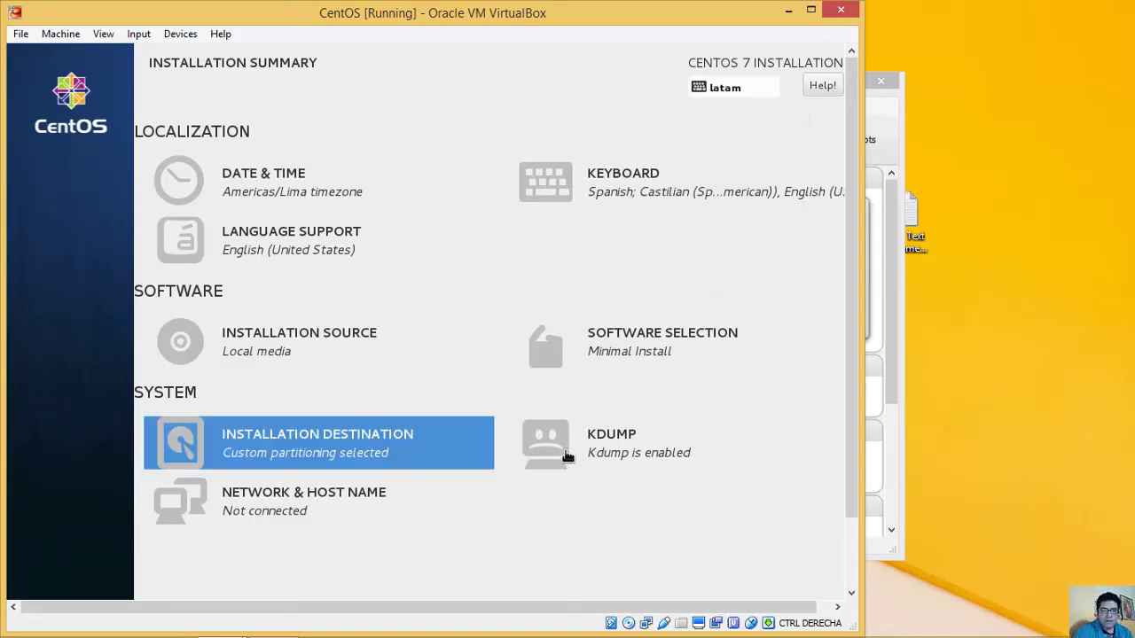
# Step: Turn on the wired Ethernet connection enp0s3 in Network & Host Name
pyautogui.click(250, 505)
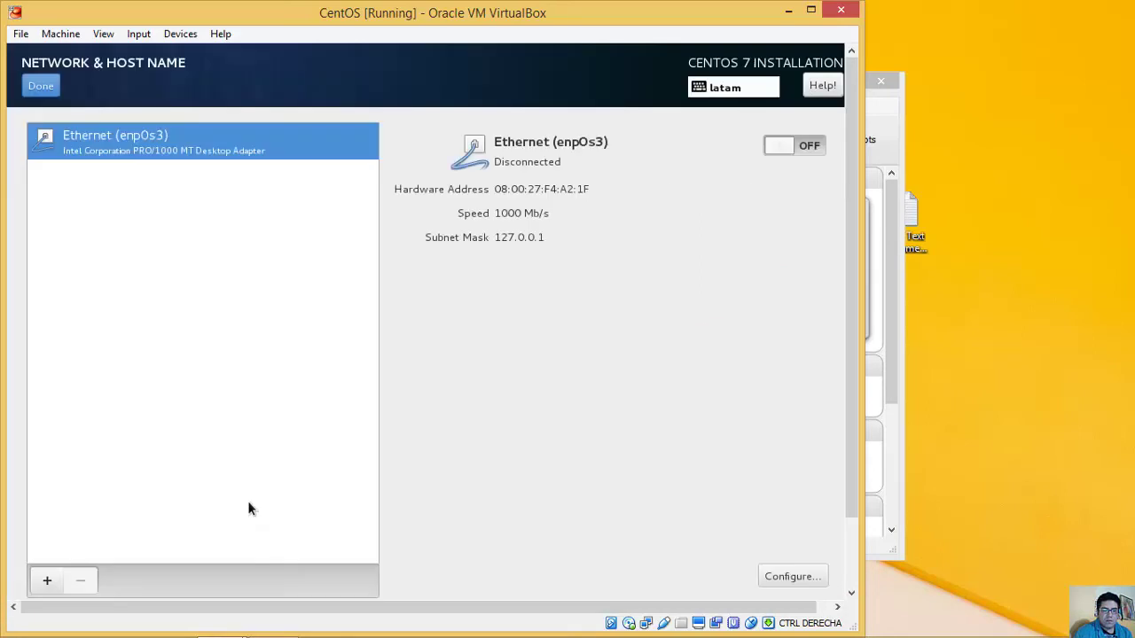
pyautogui.click(809, 146)
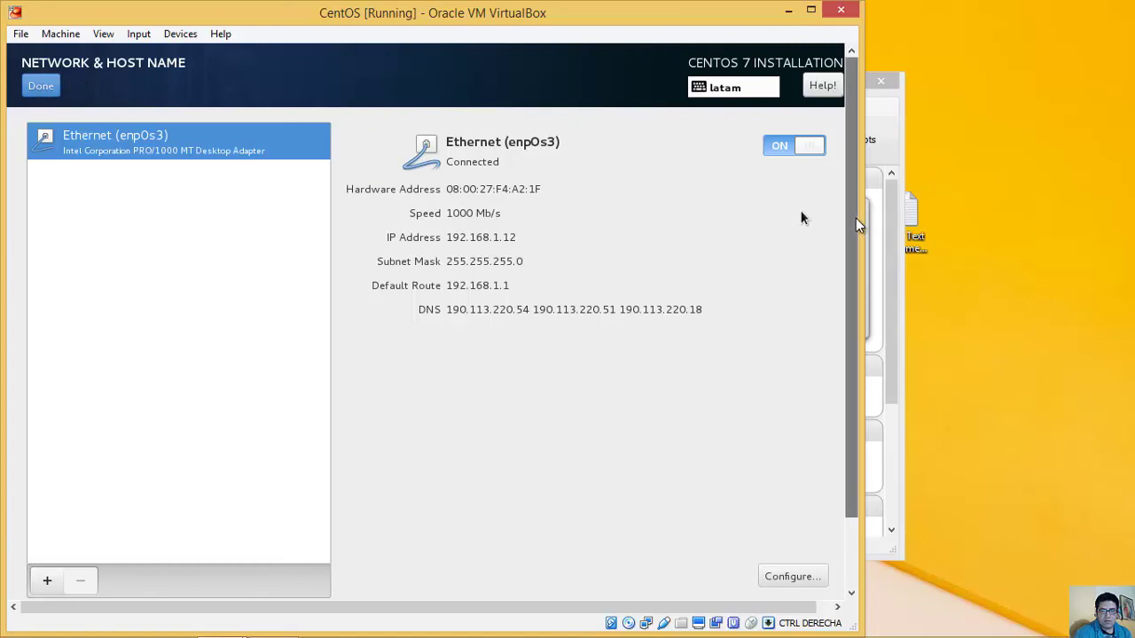
pyautogui.scroll(-2, 856, 205)
pyautogui.click(436, 448)
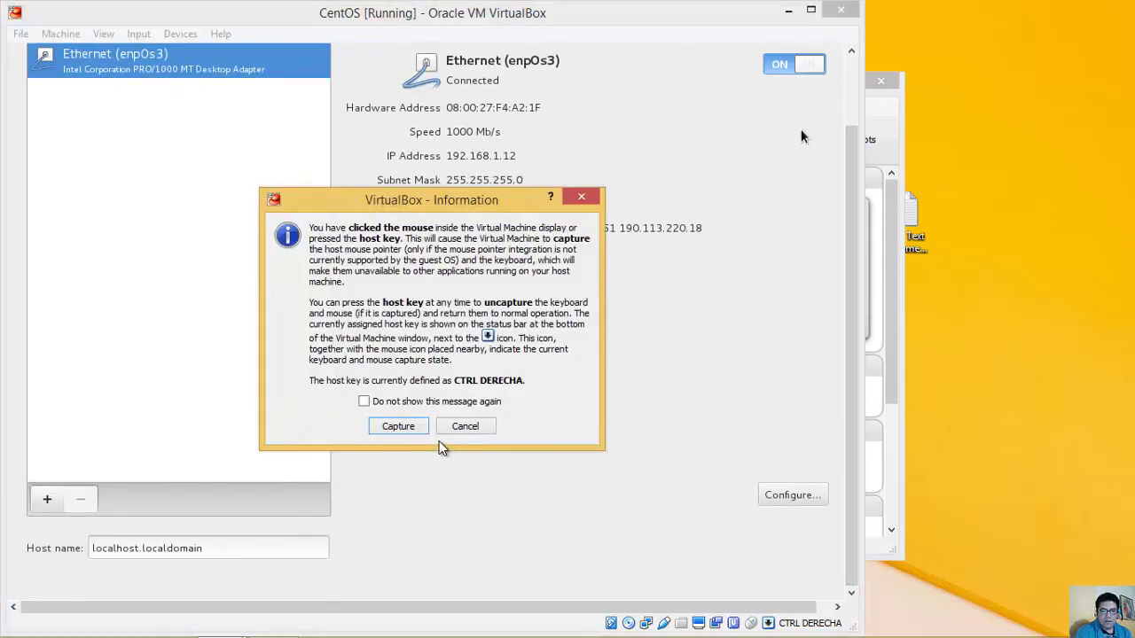
pyautogui.click(397, 425)
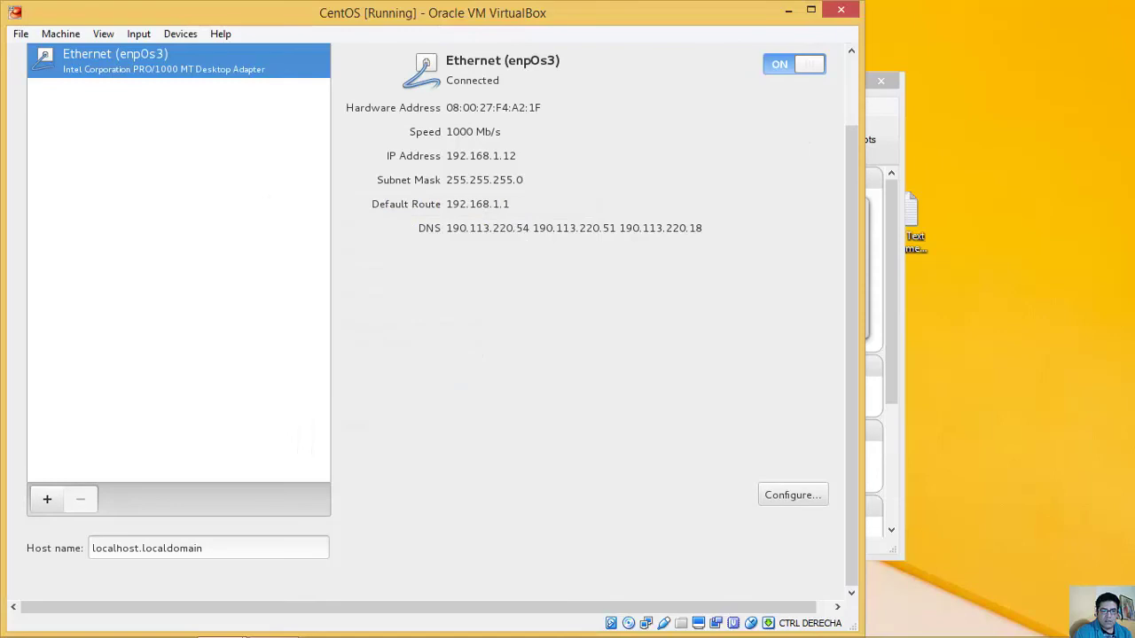
# Step: Replace the host name localhost.localdomain with server10 and finish the network settings
pyautogui.click(208, 547)
pyautogui.hotkey('ctrl', 'a')
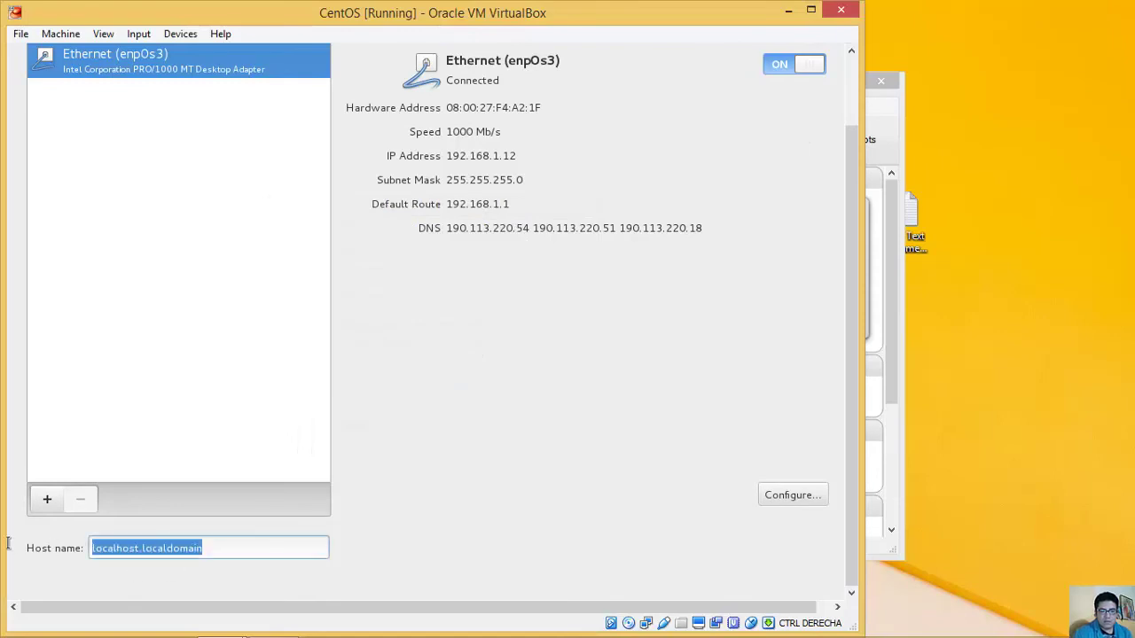
pyautogui.write('server10')
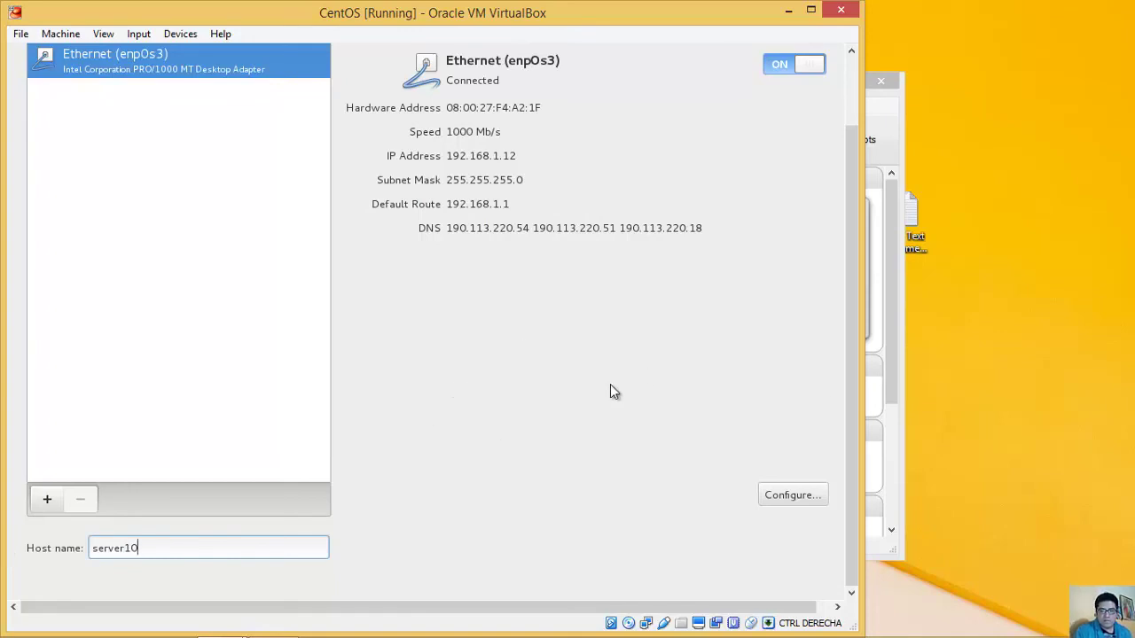
pyautogui.scroll(2, 848, 247)
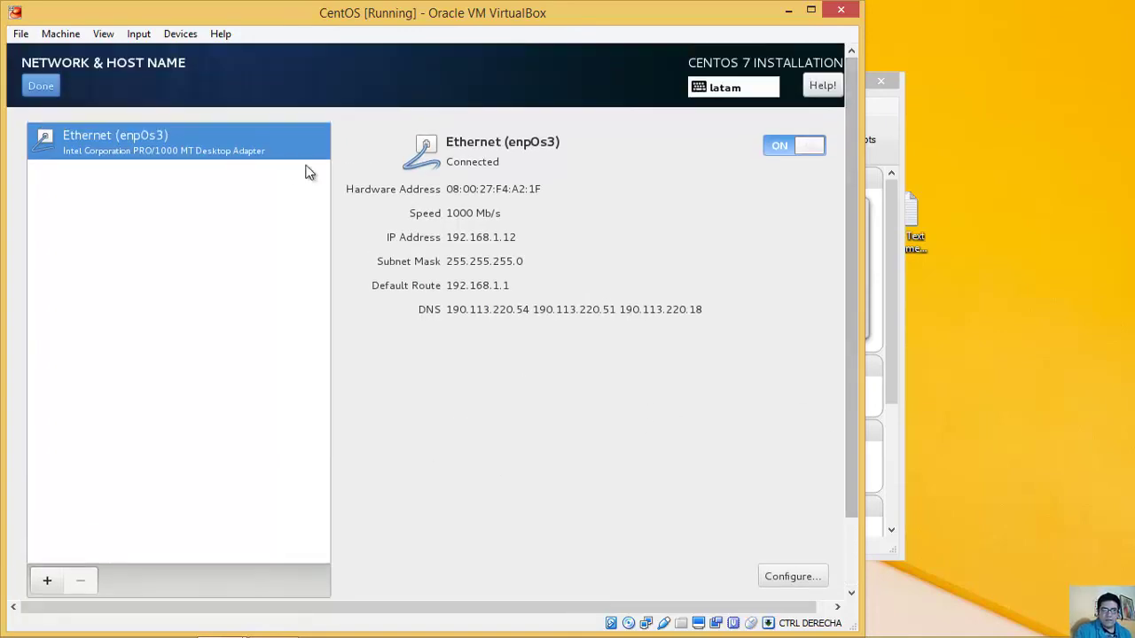
pyautogui.click(188, 159)
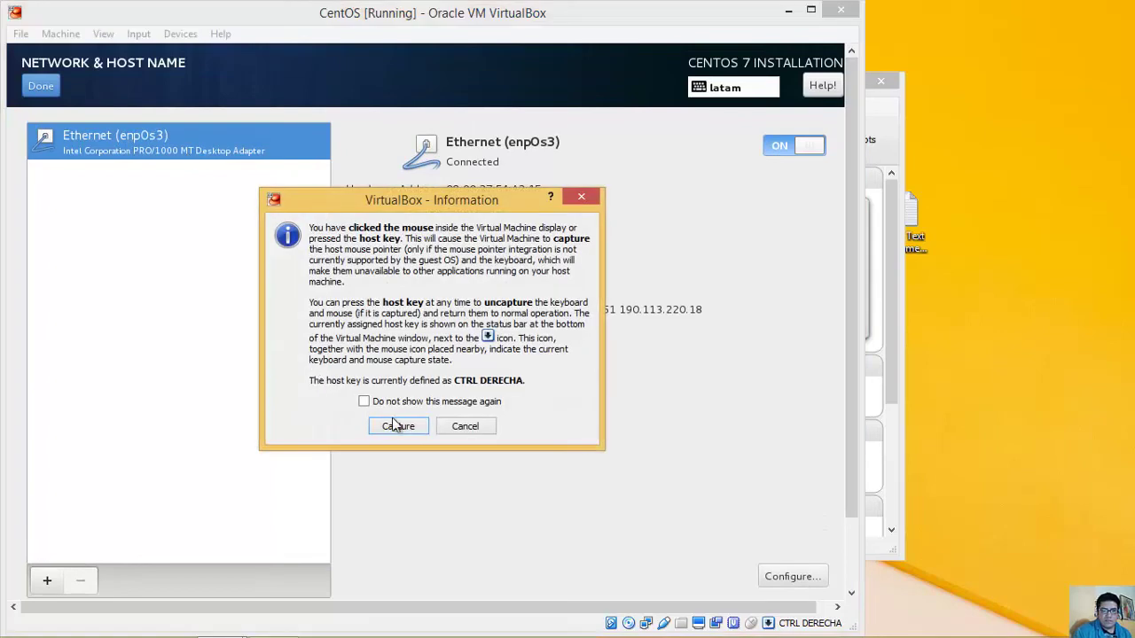
pyautogui.press('Return')
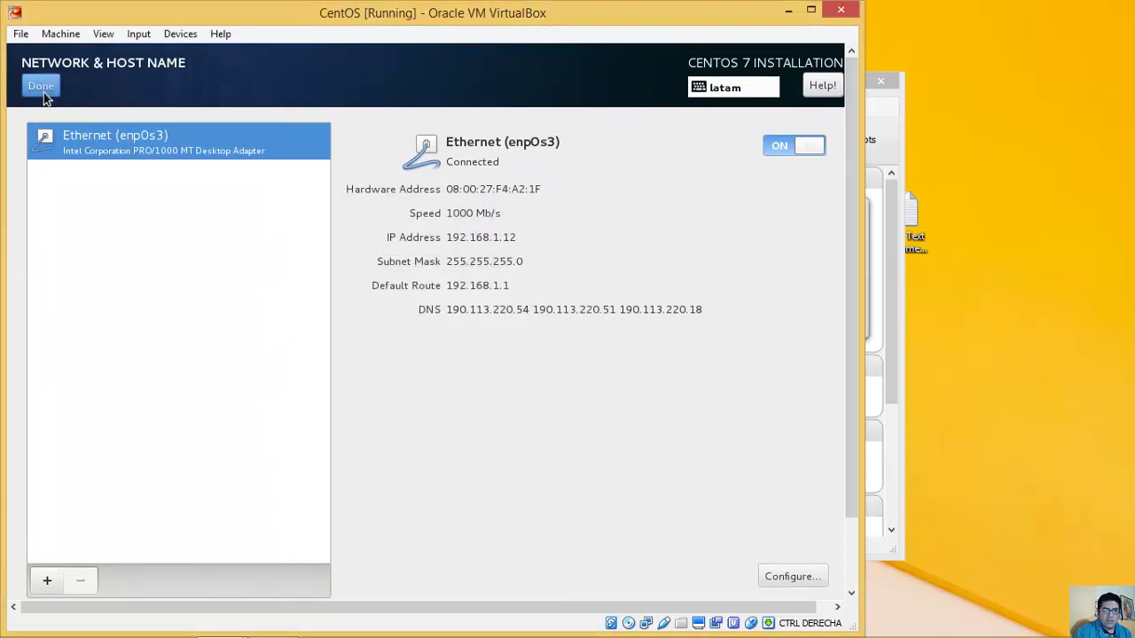
pyautogui.click(50, 88)
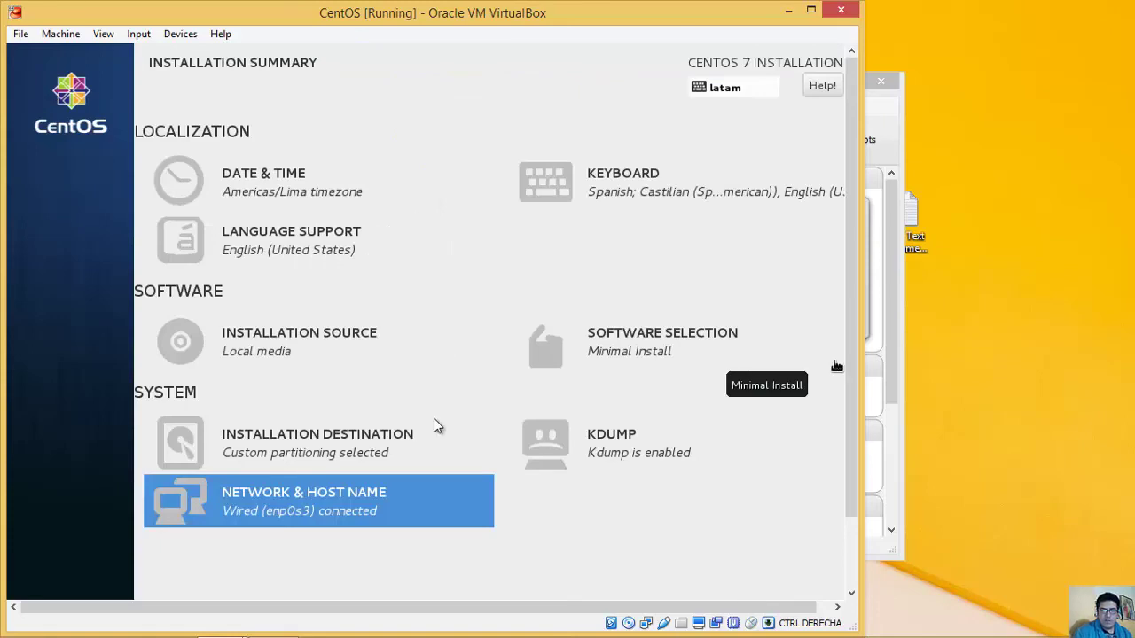
# Step: Begin the CentOS installation from the bottom of the Installation Summary
pyautogui.moveTo(852, 399); pyautogui.dragTo(855, 510)
pyautogui.click(856, 510)
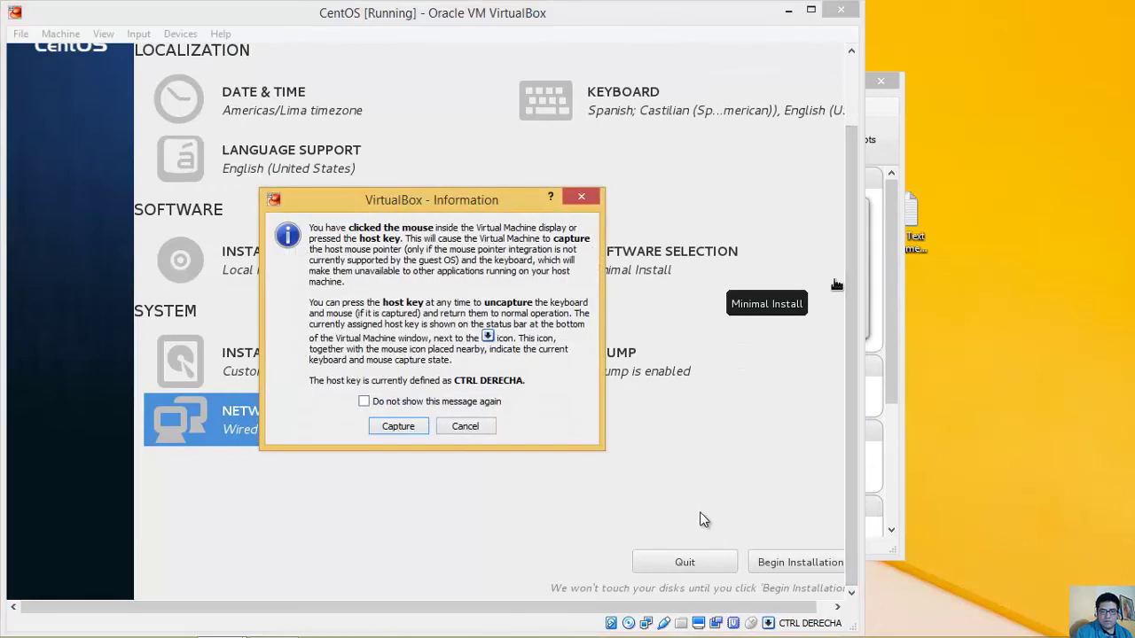
pyautogui.press('Return')
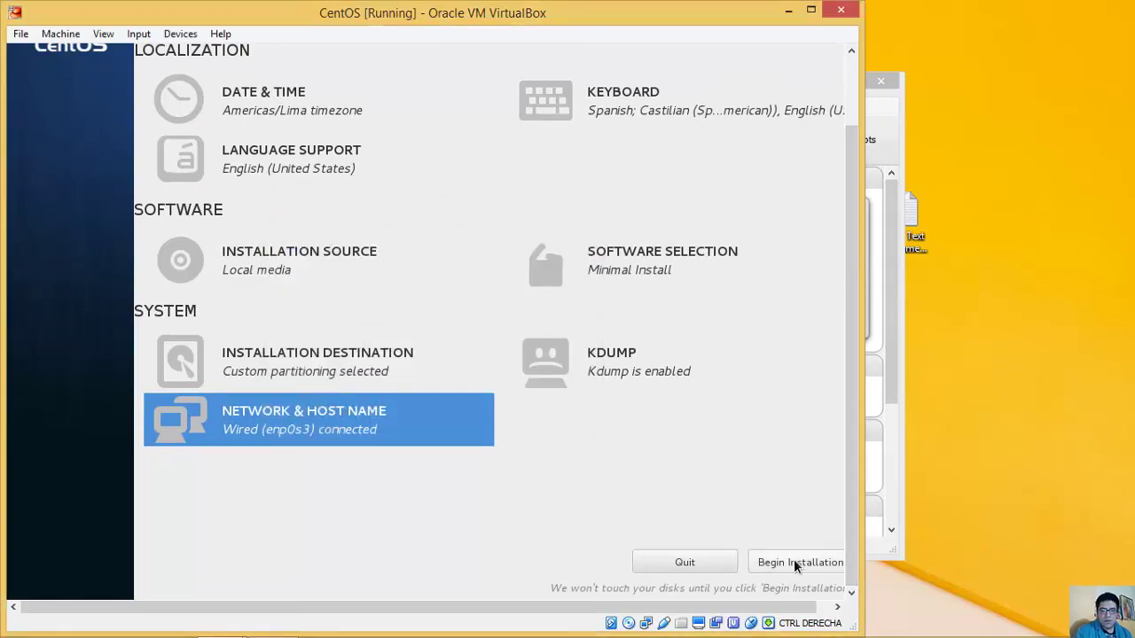
pyautogui.click(795, 562)
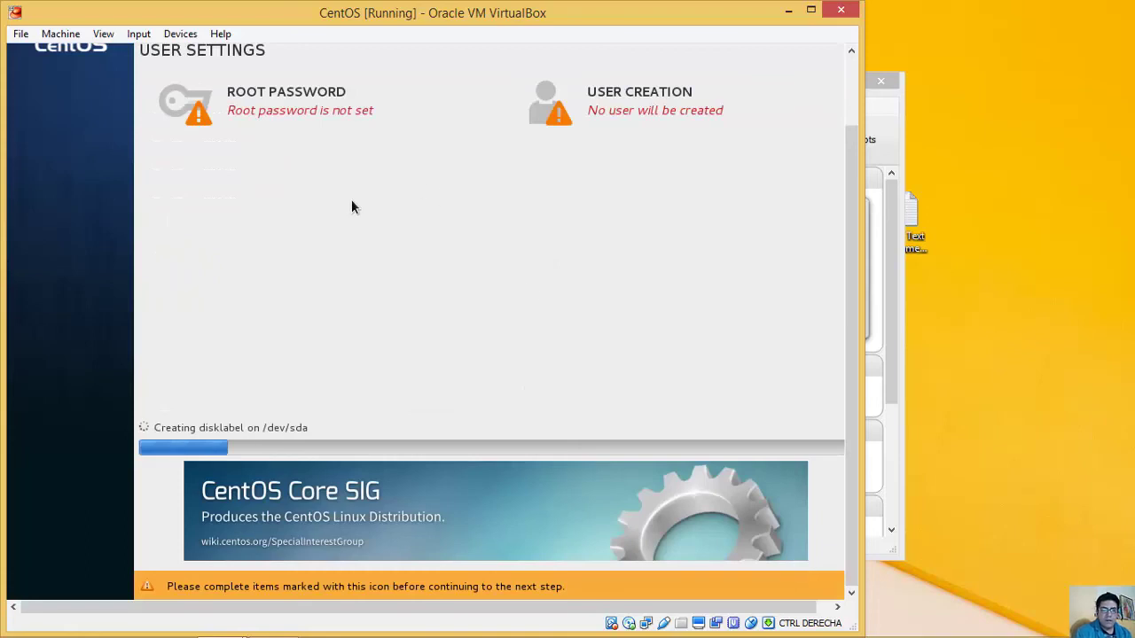
# Step: Enter and confirm the root password, accepting the weak-password warning
pyautogui.click(299, 102)
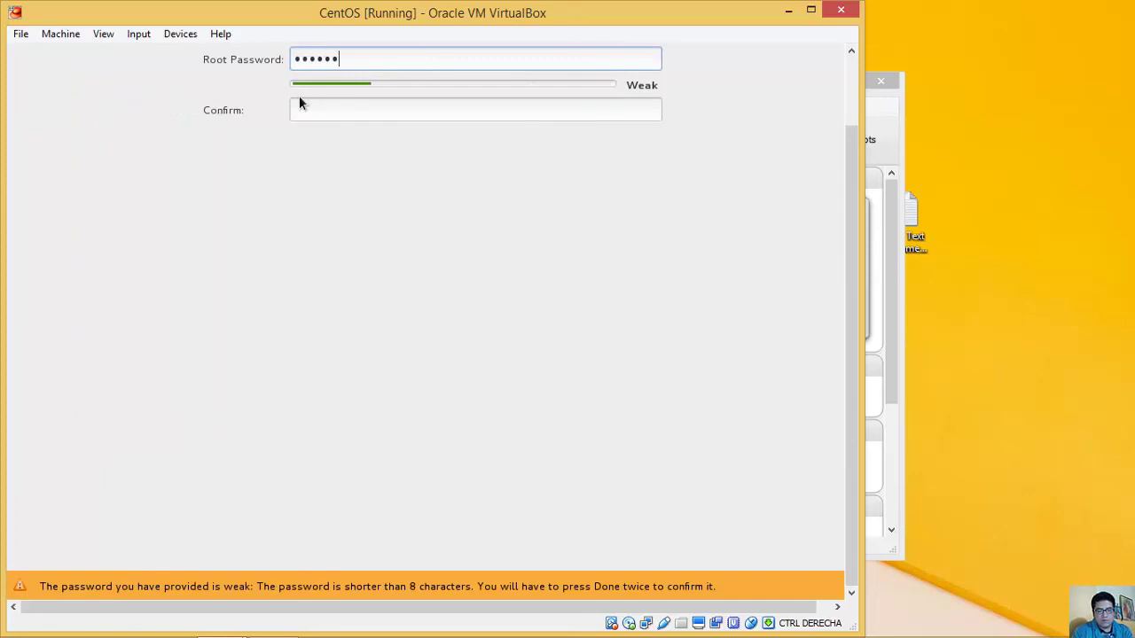
pyautogui.write('*****')
pyautogui.press('Tab')
pyautogui.write('***********')
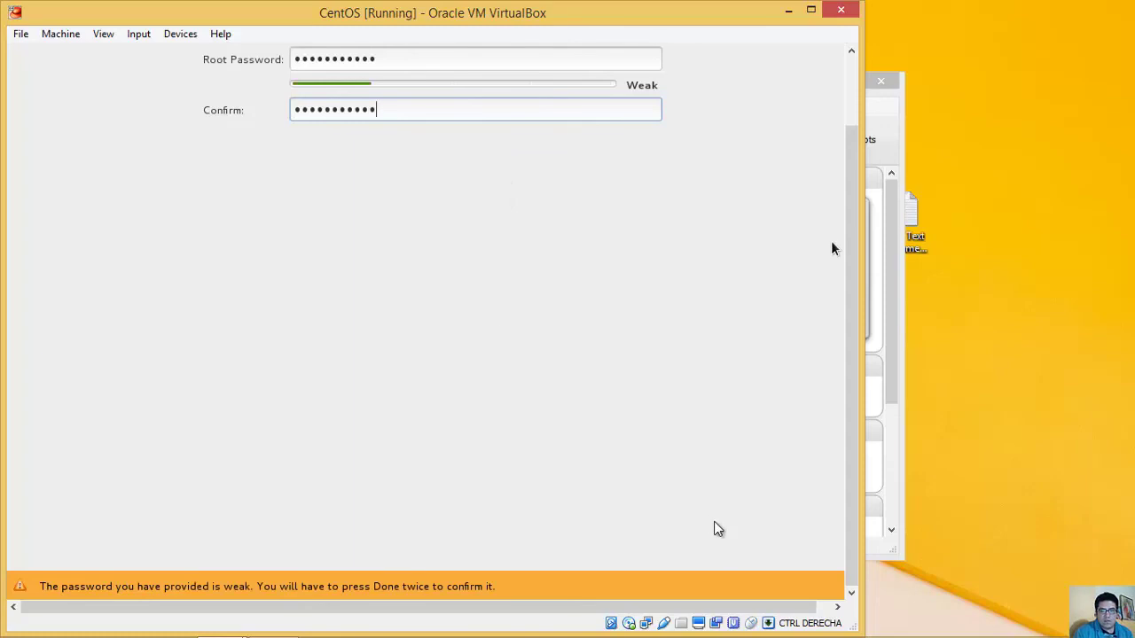
pyautogui.scroll(2, 849, 509)
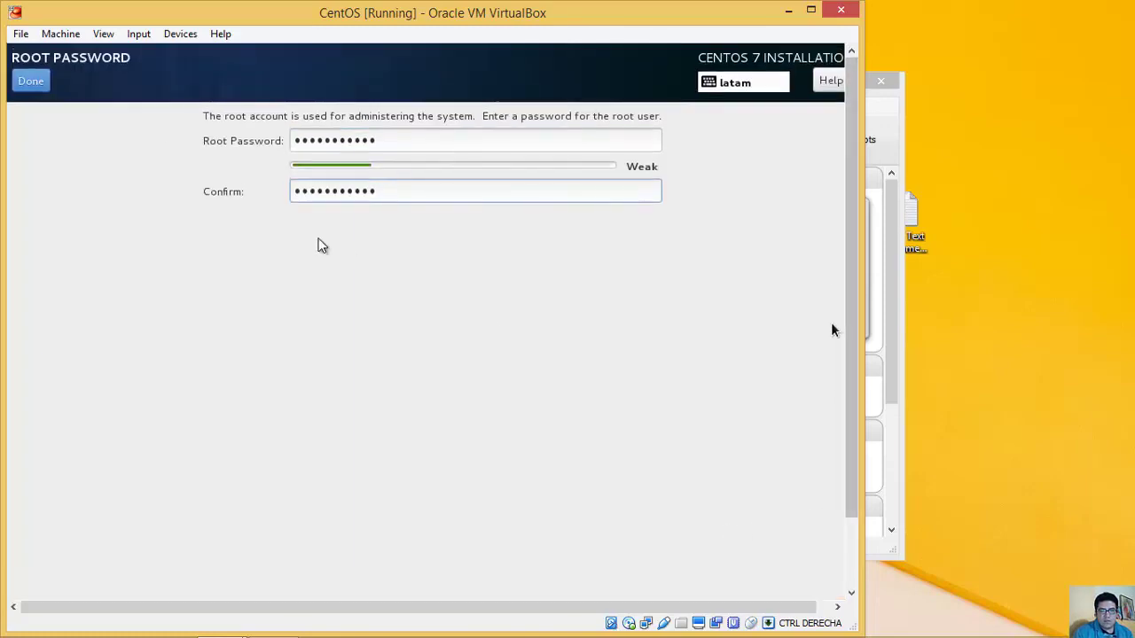
pyautogui.click(831, 330)
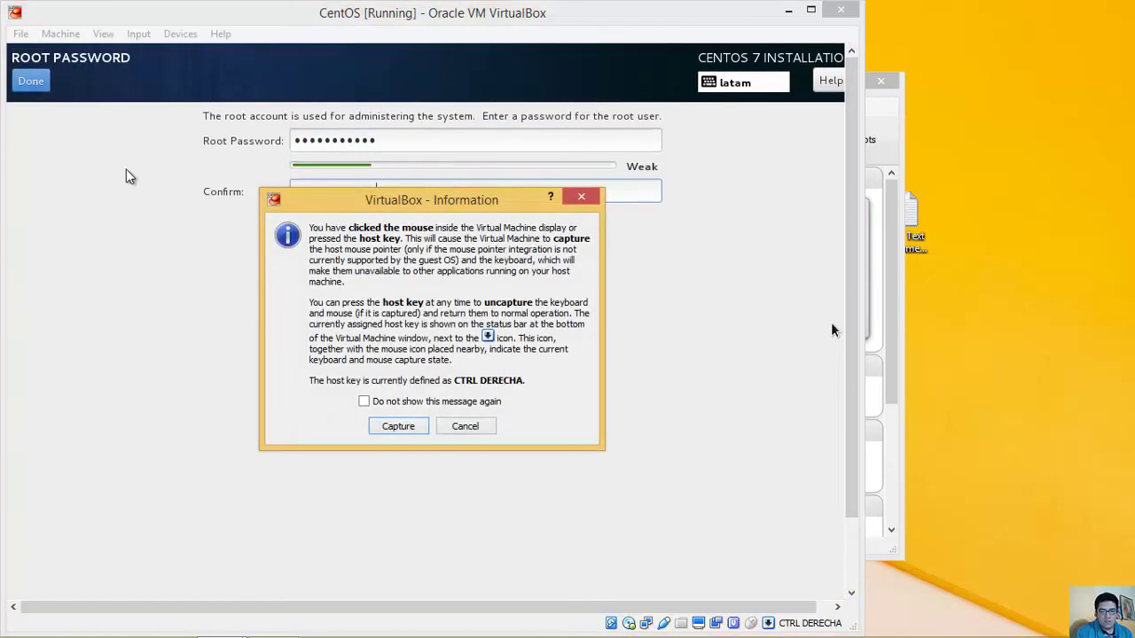
pyautogui.press('Return')
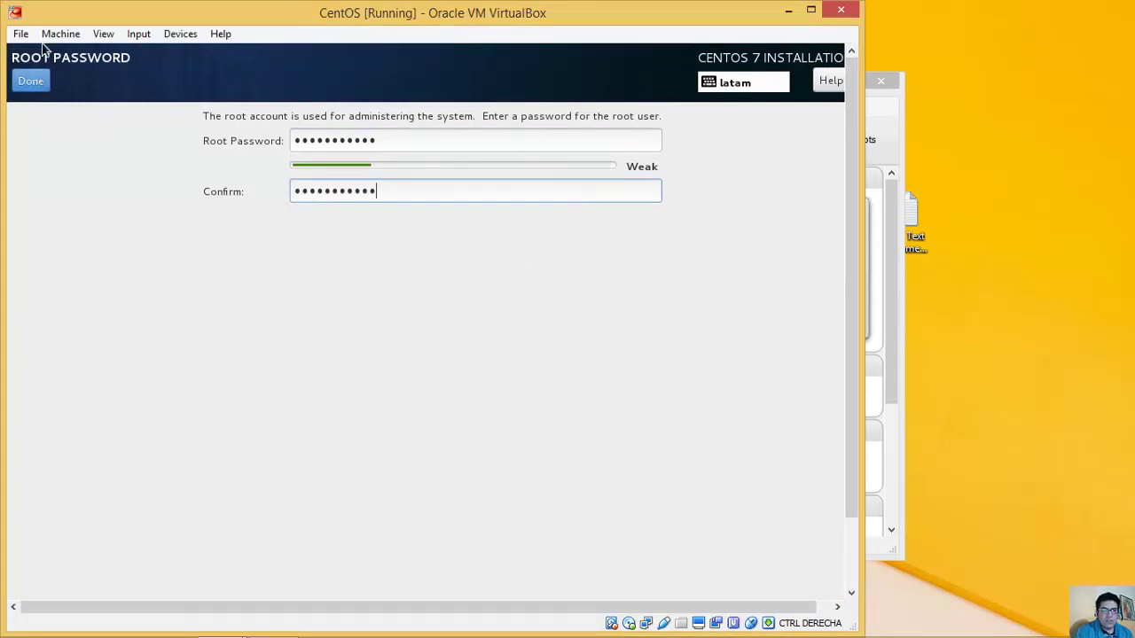
pyautogui.click(43, 88)
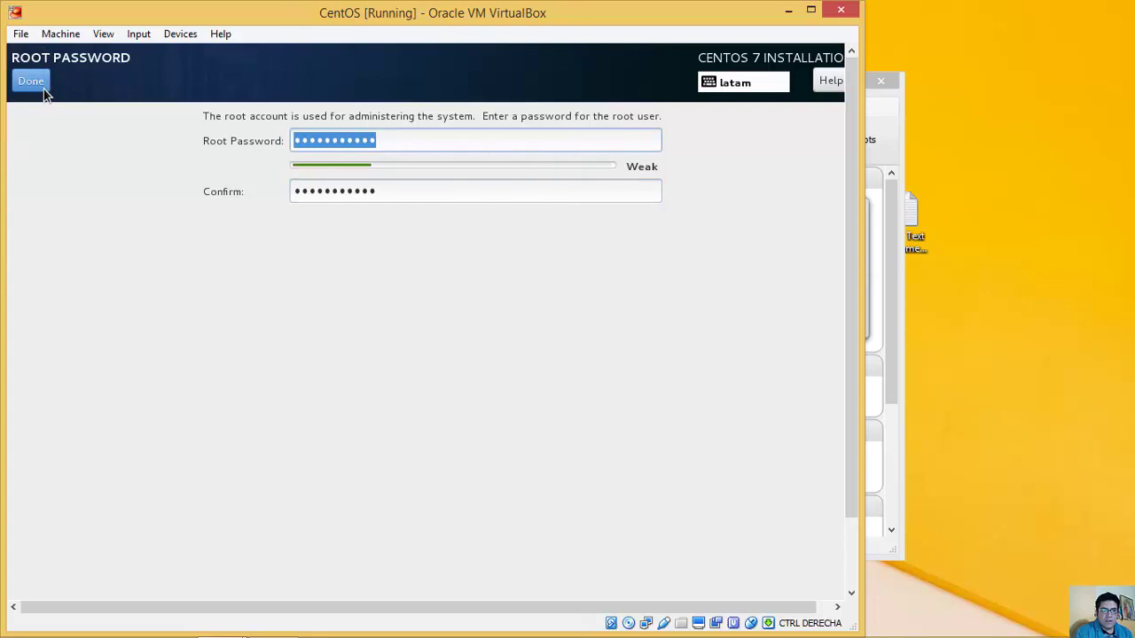
pyautogui.click(43, 89)
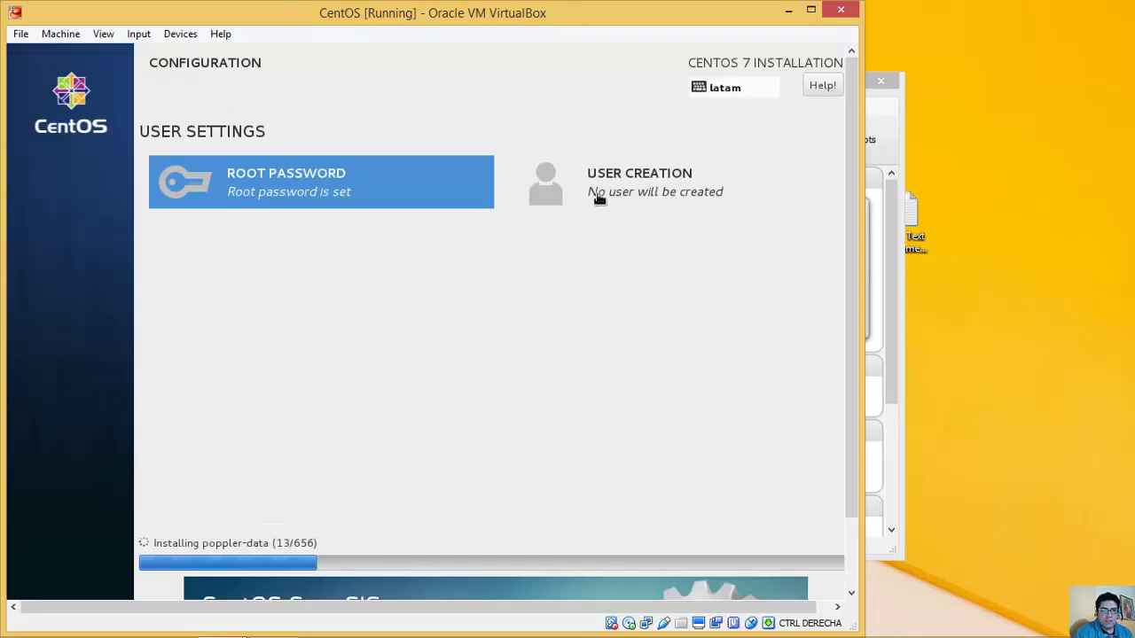
# Step: Create a regular user with the person's full name and a confirmed password, accepting the weak-password warning
pyautogui.click(601, 199)
pyautogui.write('Ch')
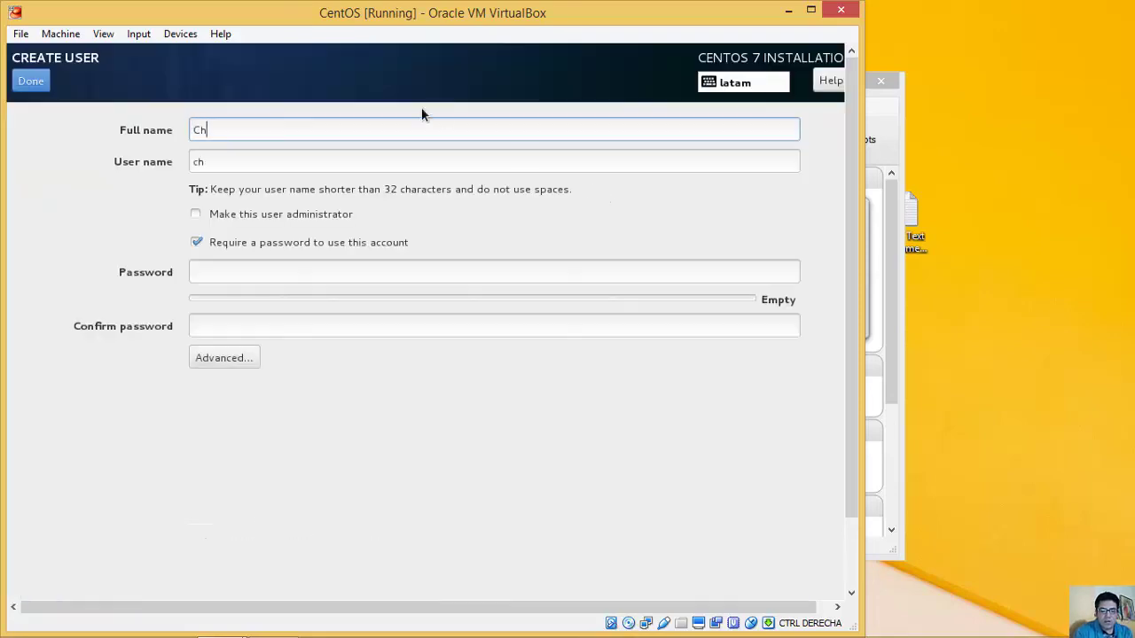
pyautogui.write('ristian Romero')
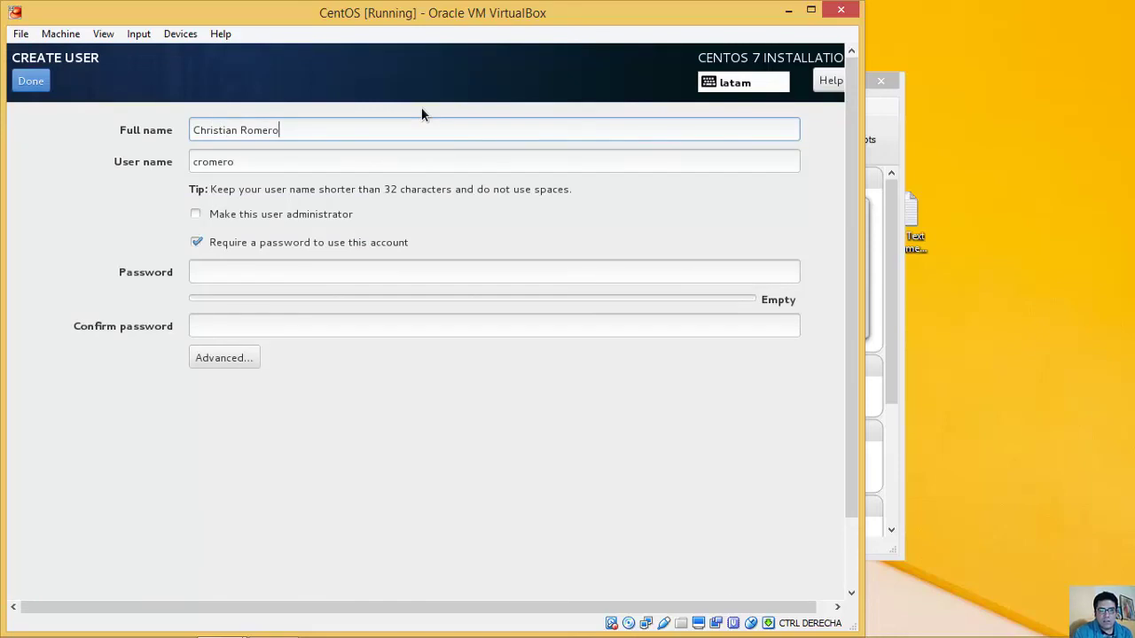
pyautogui.click(238, 271)
pyautogui.write('•••••••••••')
pyautogui.press('Tab')
pyautogui.write('•••••••••••')
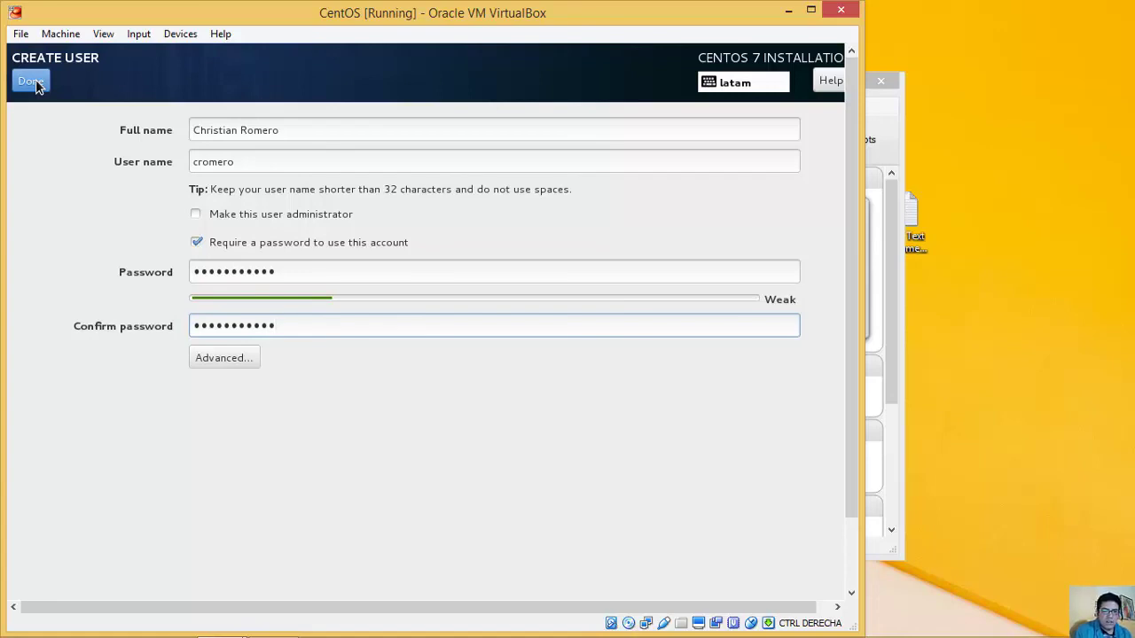
pyautogui.click(31, 81)
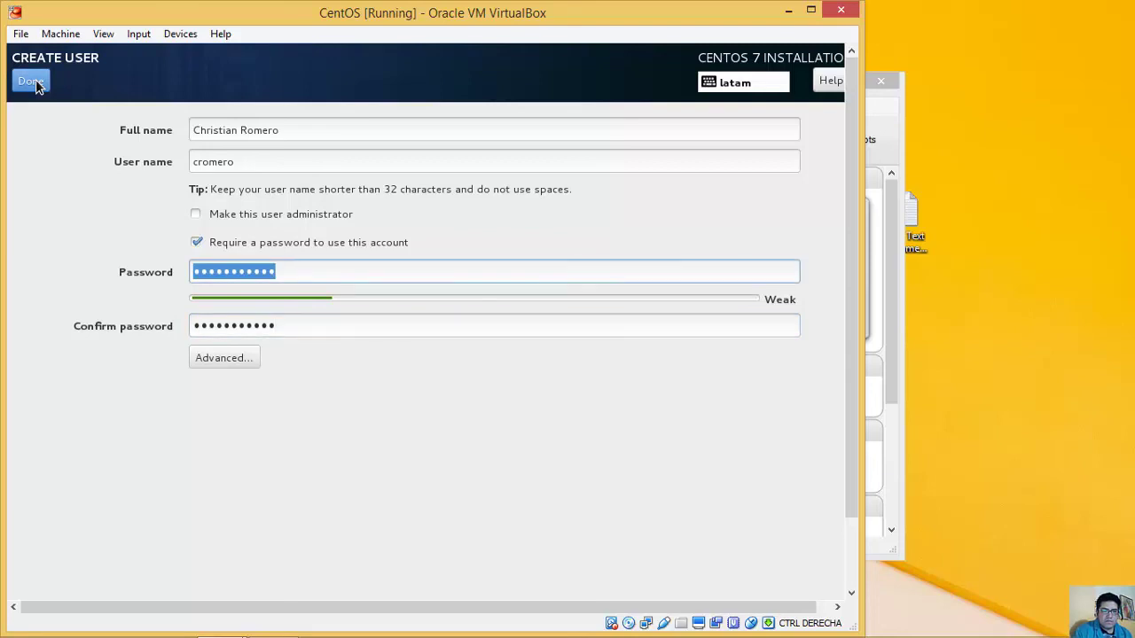
pyautogui.click(31, 82)
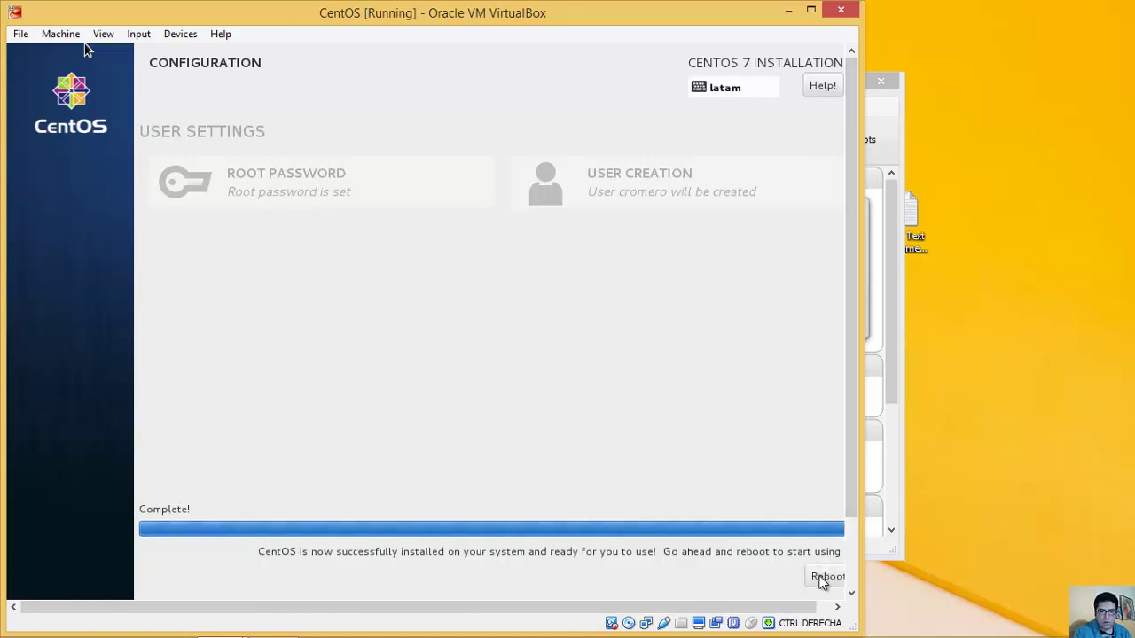
# Step: Reboot the installed CentOS system, accepting VirtualBox mouse capture
pyautogui.click(822, 578)
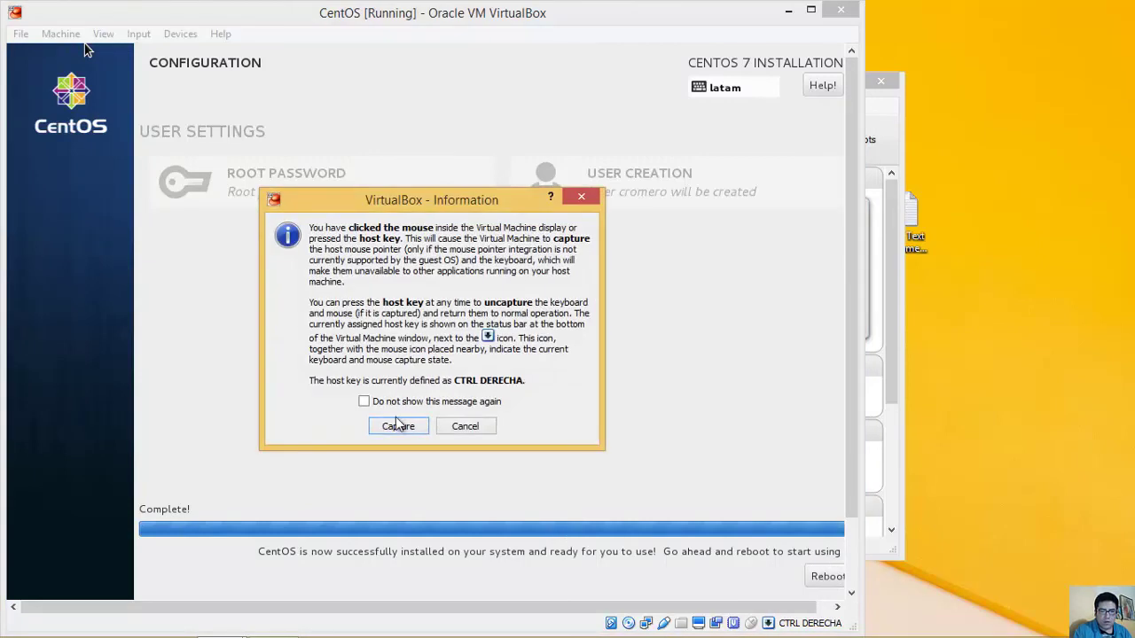
pyautogui.press('Return')
pyautogui.click(828, 576)
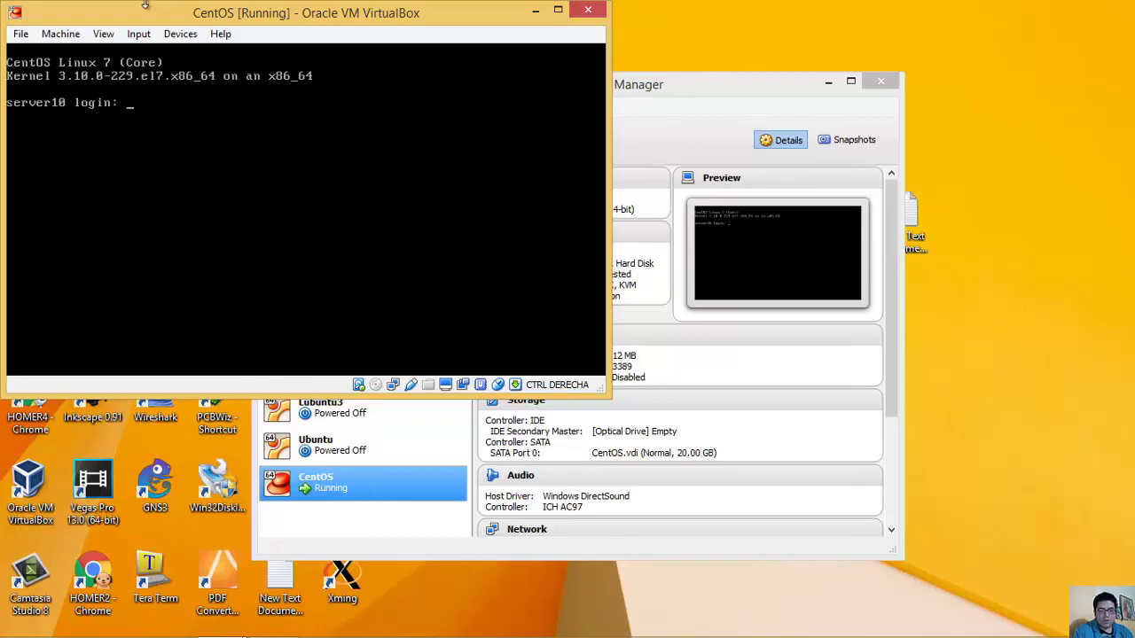
# Step: Log in on the console as the new user and switch to root with su -
pyautogui.write('cromero')
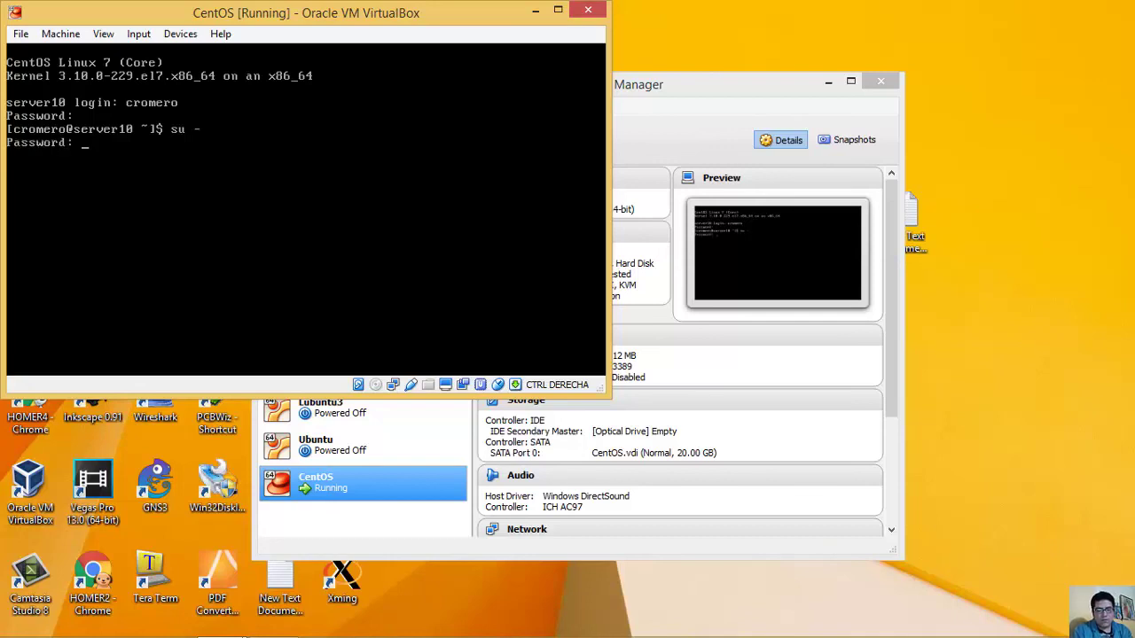
pyautogui.press('Return')
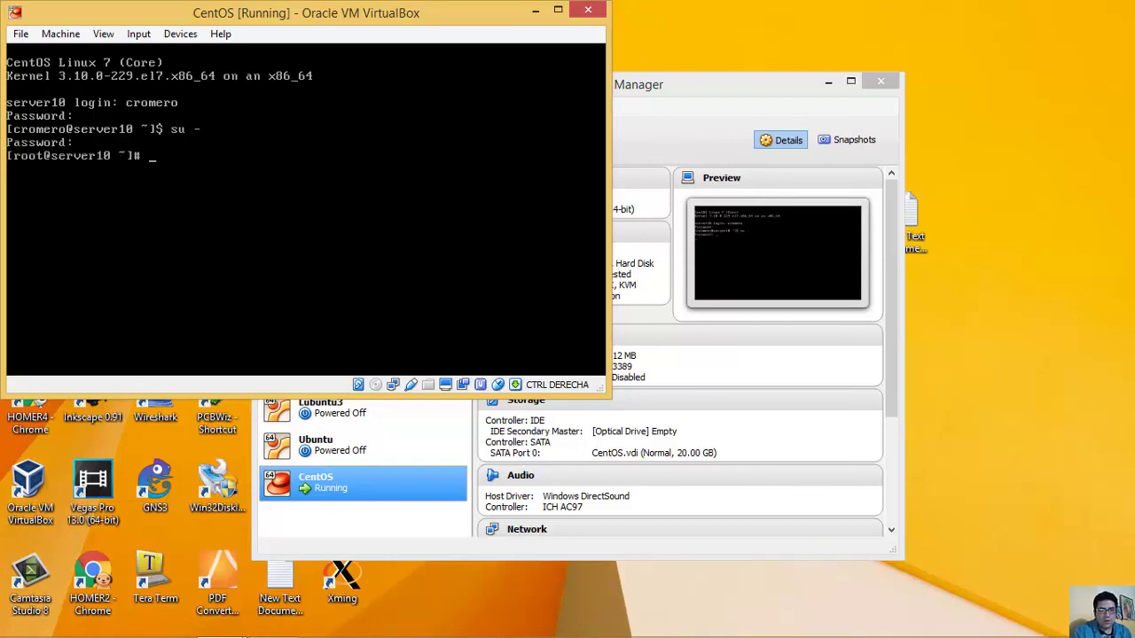